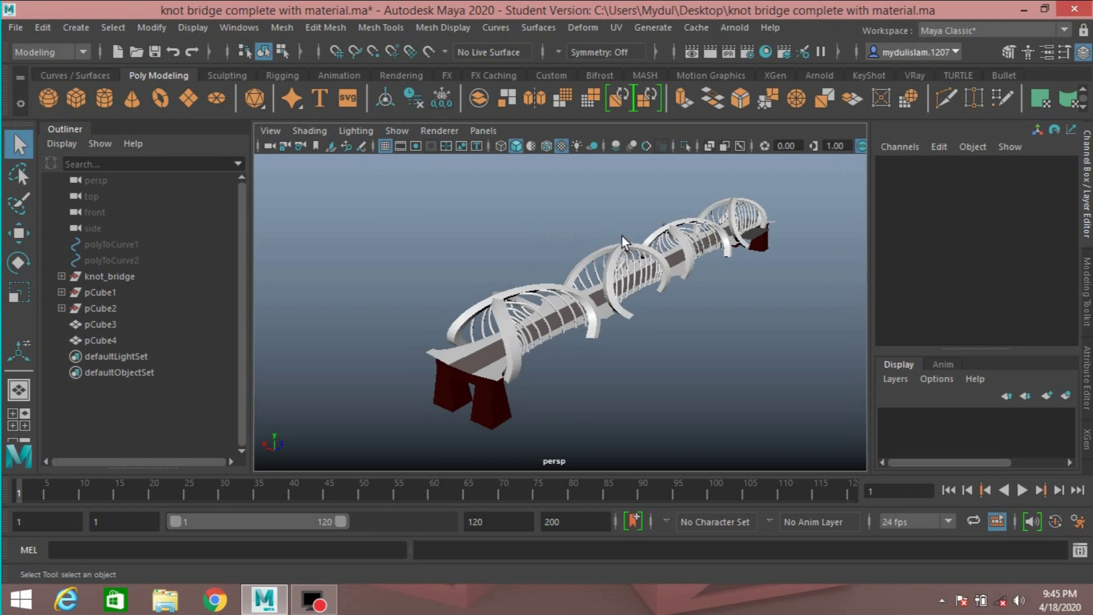
Orbit around the bridge and click several arch ribs to inspect them
{"action": "mouse_move", "coordinate": [621, 237]}
{"action": "left_mouse_down", "text": "alt"}
{"action": "mouse_move", "coordinate": [599, 255]}
{"action": "mouse_move", "coordinate": [604, 240]}
{"action": "mouse_move", "coordinate": [610, 246]}
{"action": "left_mouse_up", "text": "alt"}
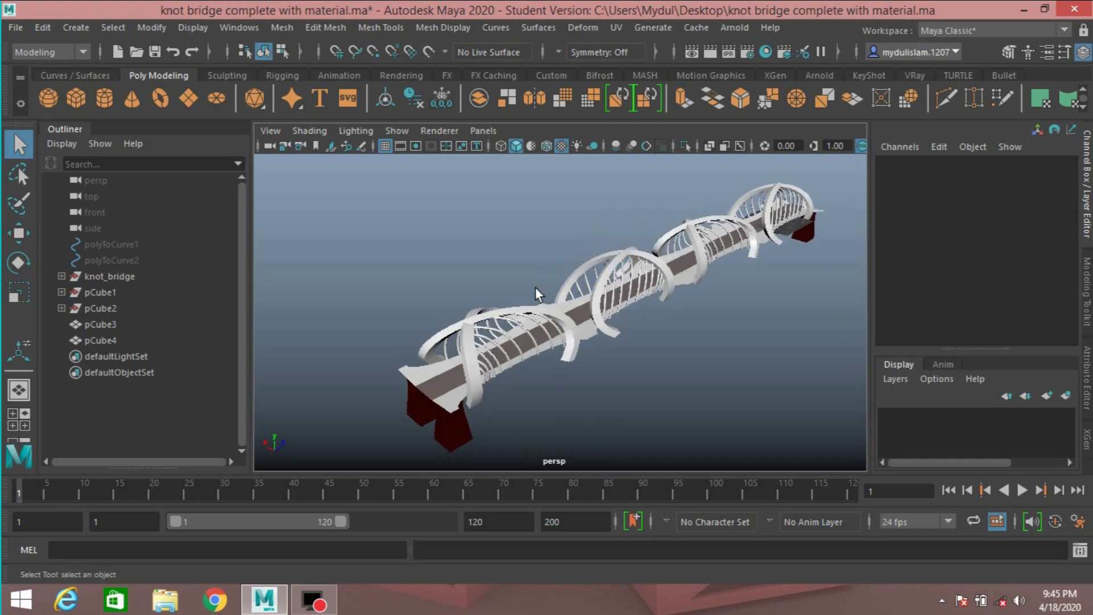
{"action": "left_click_drag", "start_coordinate": [535, 288], "coordinate": [580, 265], "text": "alt"}
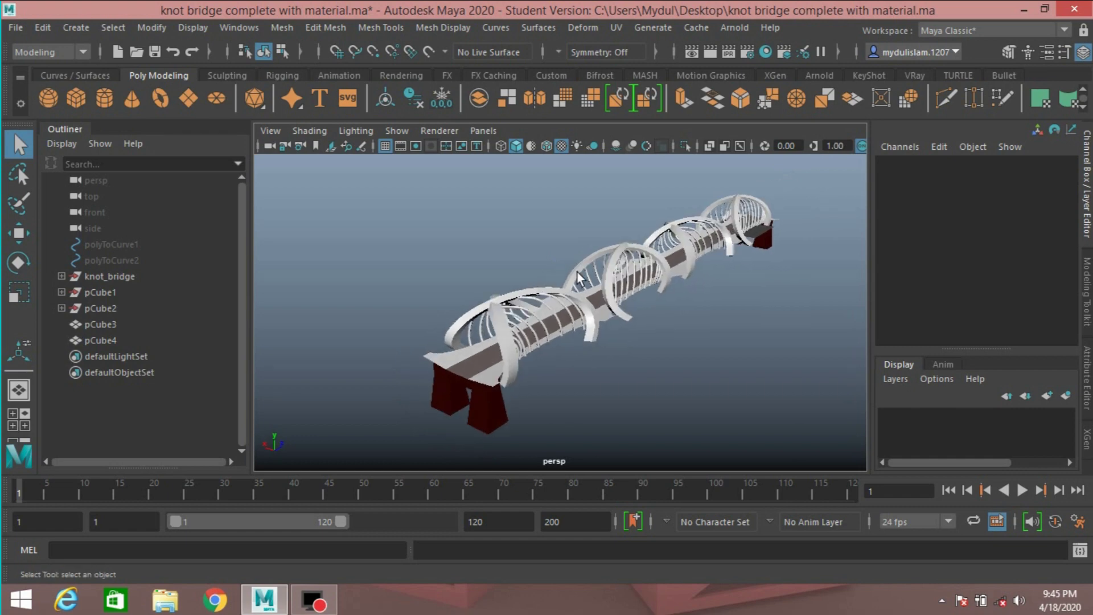
{"action": "left_click", "coordinate": [524, 295]}
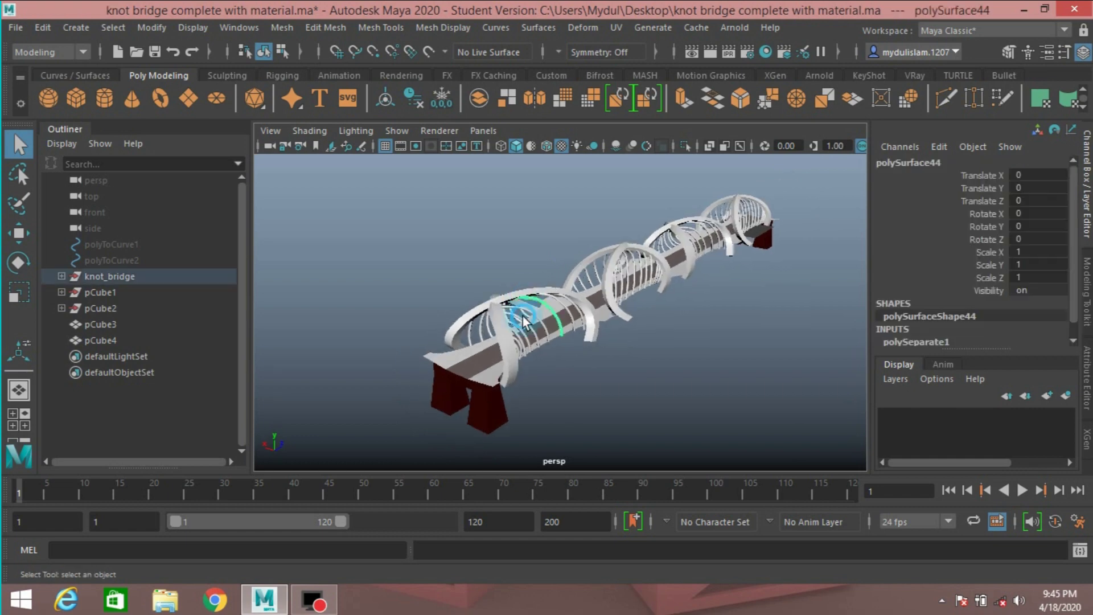
{"action": "left_click", "coordinate": [521, 315]}
{"action": "left_click", "coordinate": [622, 272]}
{"action": "left_click", "coordinate": [689, 269]}
{"action": "left_click", "coordinate": [723, 213]}
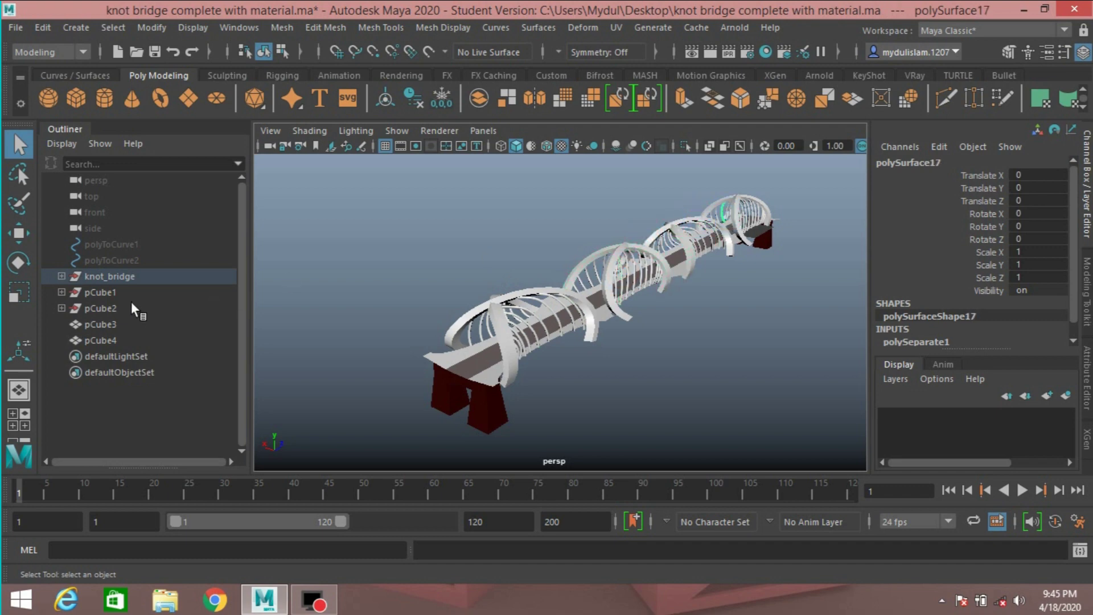
Check the knot_bridge pieces and the pCube3/pCube4 supports, then marquee-select the entire bridge
{"action": "left_click", "coordinate": [62, 276]}
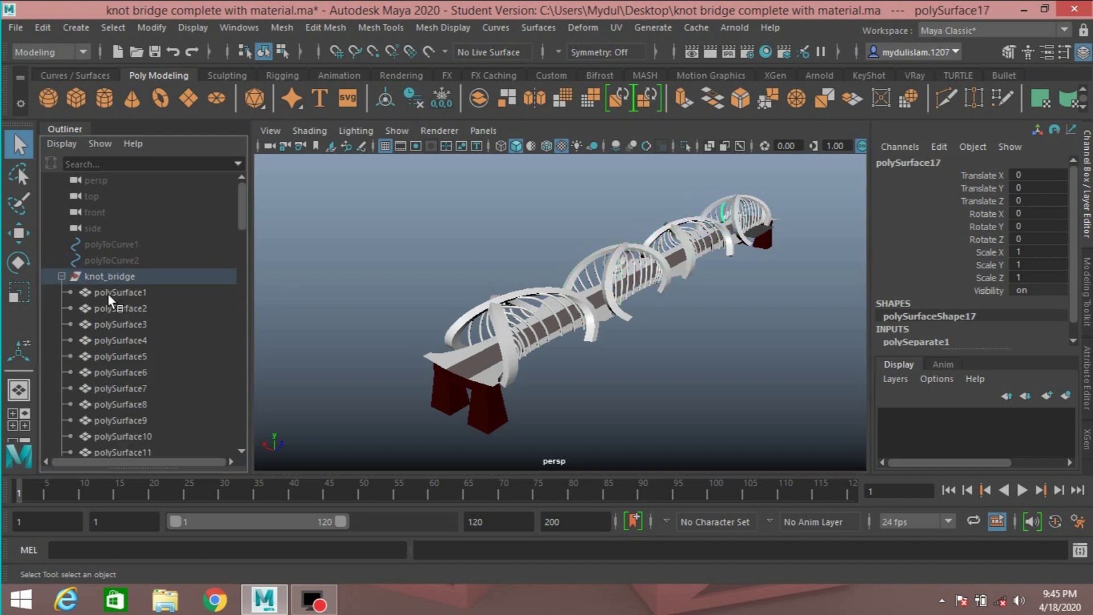
{"action": "scroll", "coordinate": [118, 354], "scroll_direction": "down", "scroll_amount": 20}
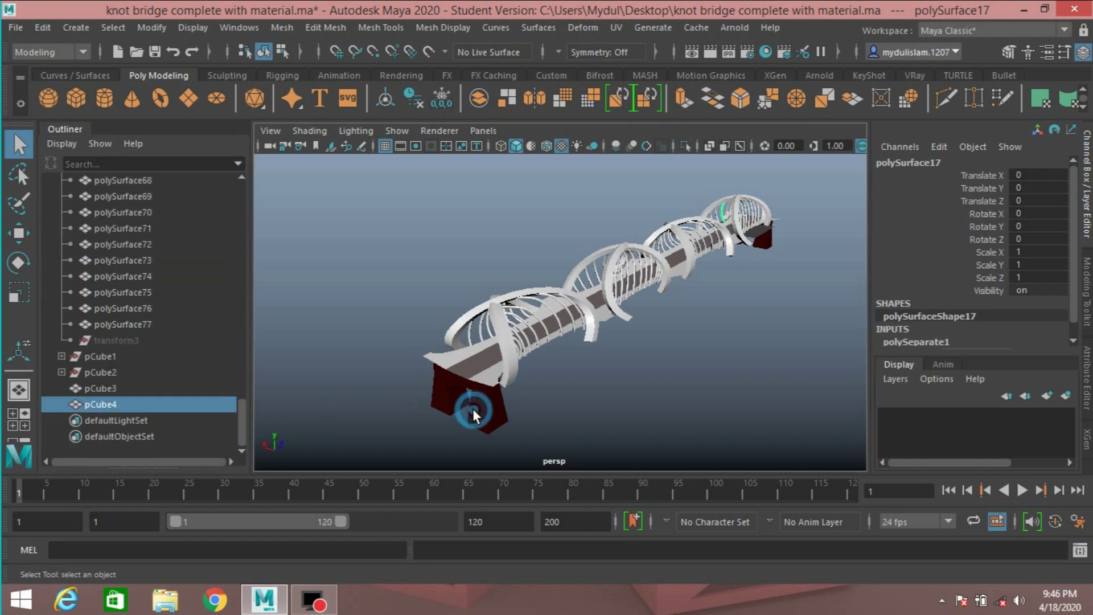
{"action": "left_click", "coordinate": [125, 403]}
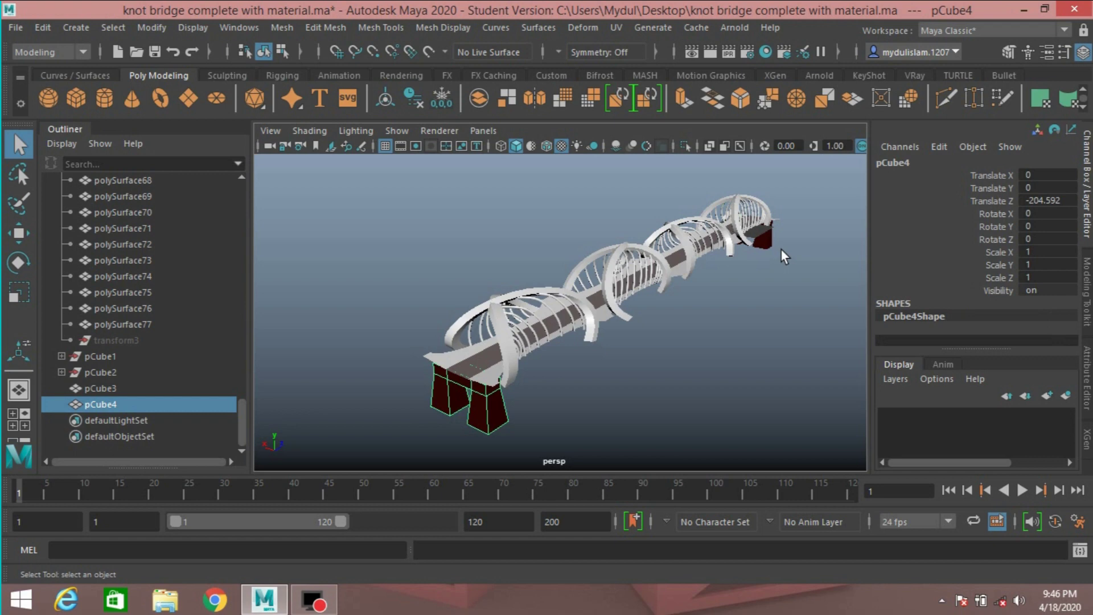
{"action": "left_click", "coordinate": [767, 242]}
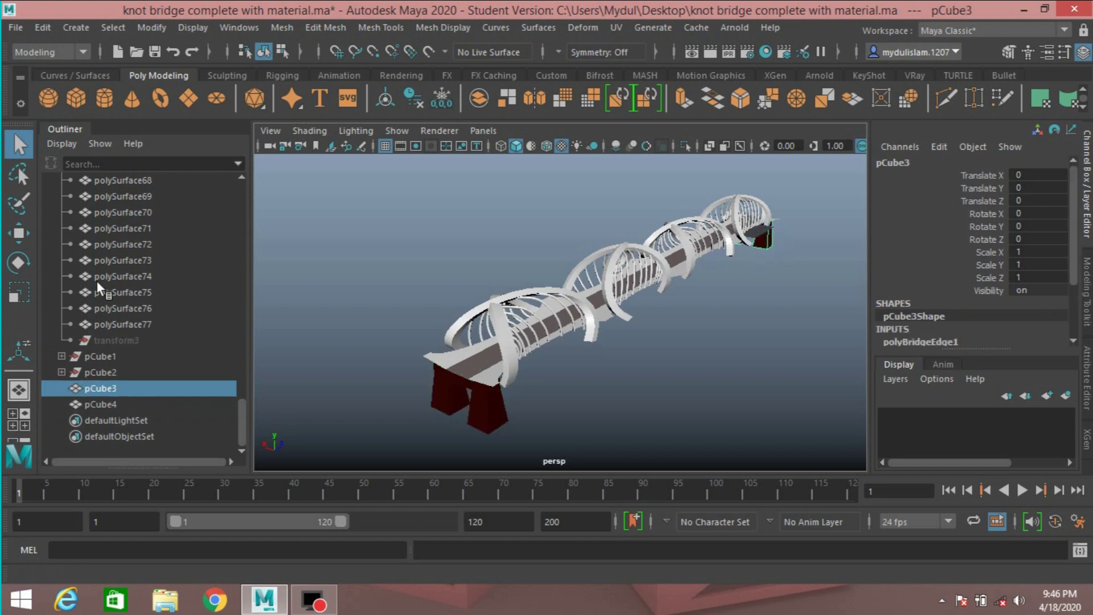
{"action": "scroll", "coordinate": [104, 268], "scroll_direction": "up", "scroll_amount": 20}
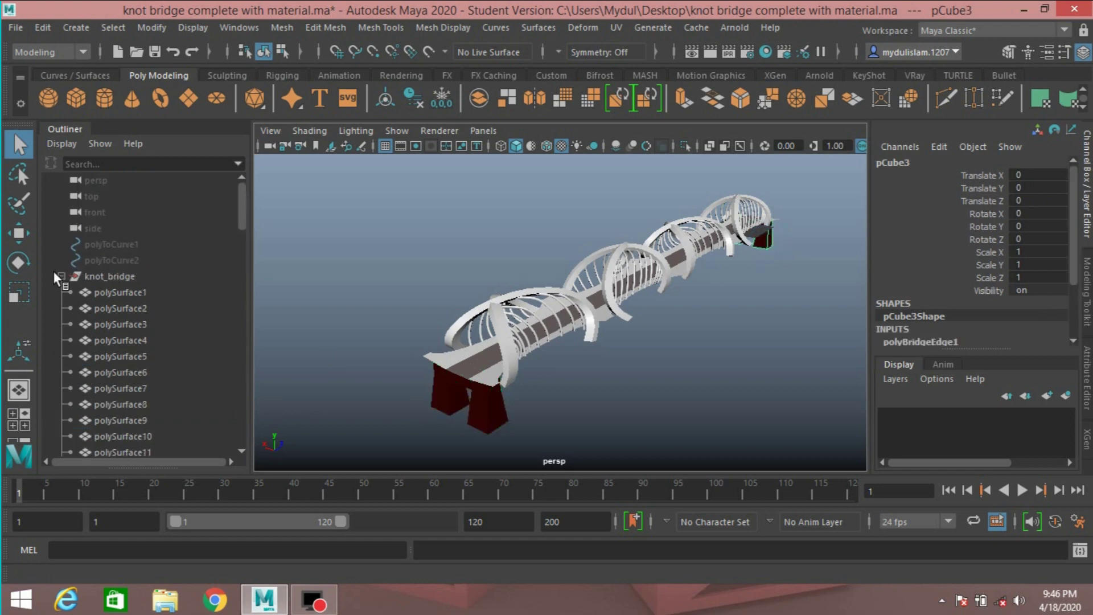
{"action": "left_click", "coordinate": [60, 277]}
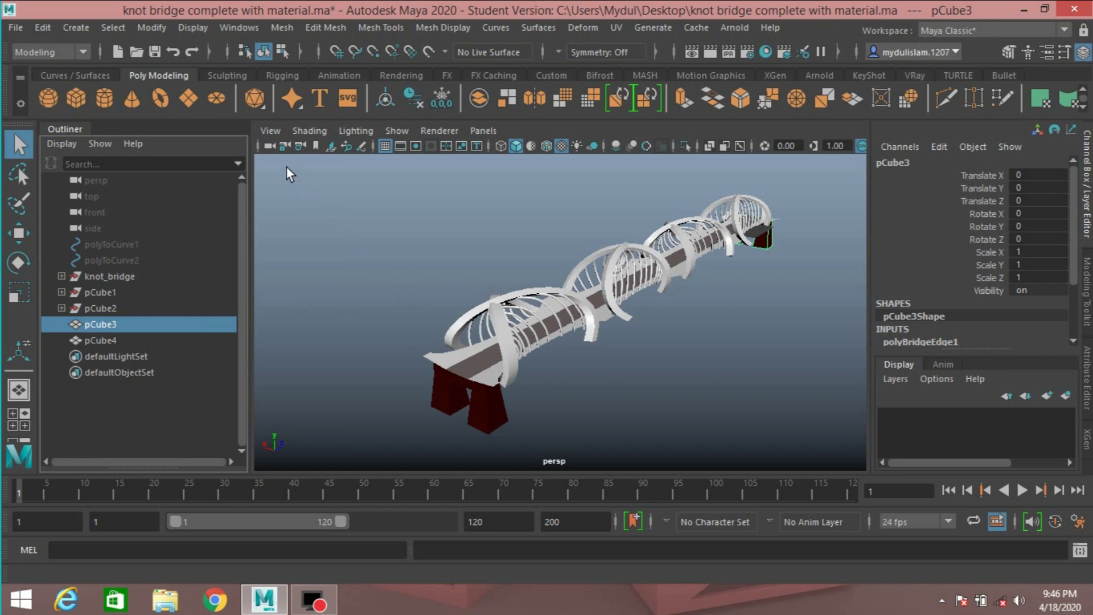
{"action": "left_click_drag", "start_coordinate": [285, 168], "coordinate": [848, 467]}
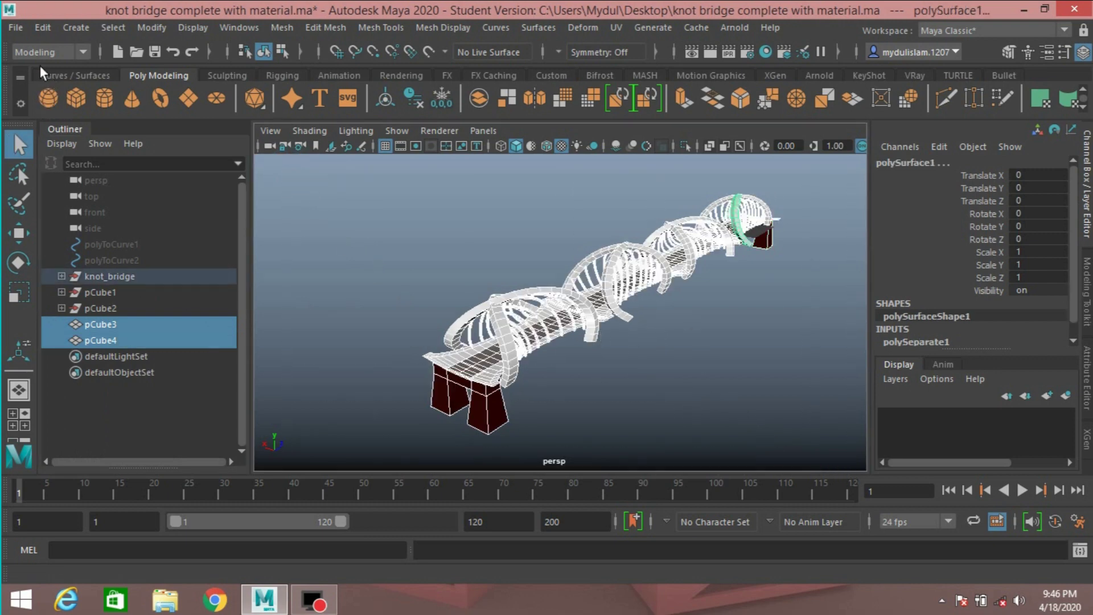
Switch to the FX menu set and create the MASH1 network from the selected bridge parts
{"action": "left_click", "coordinate": [84, 50]}
{"action": "left_click", "coordinate": [40, 120]}
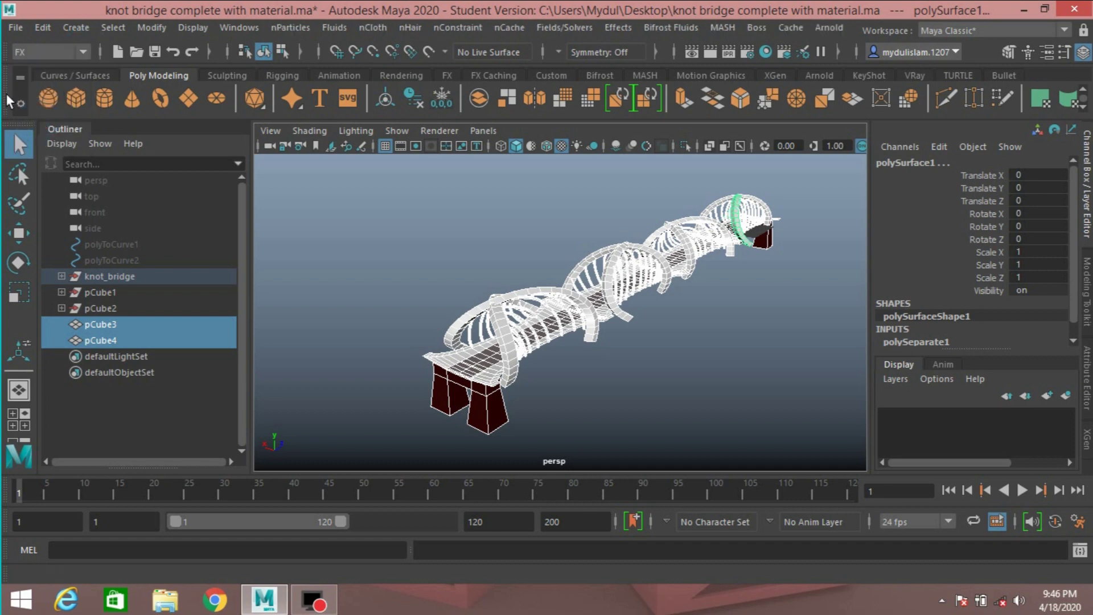
{"action": "left_click", "coordinate": [719, 26]}
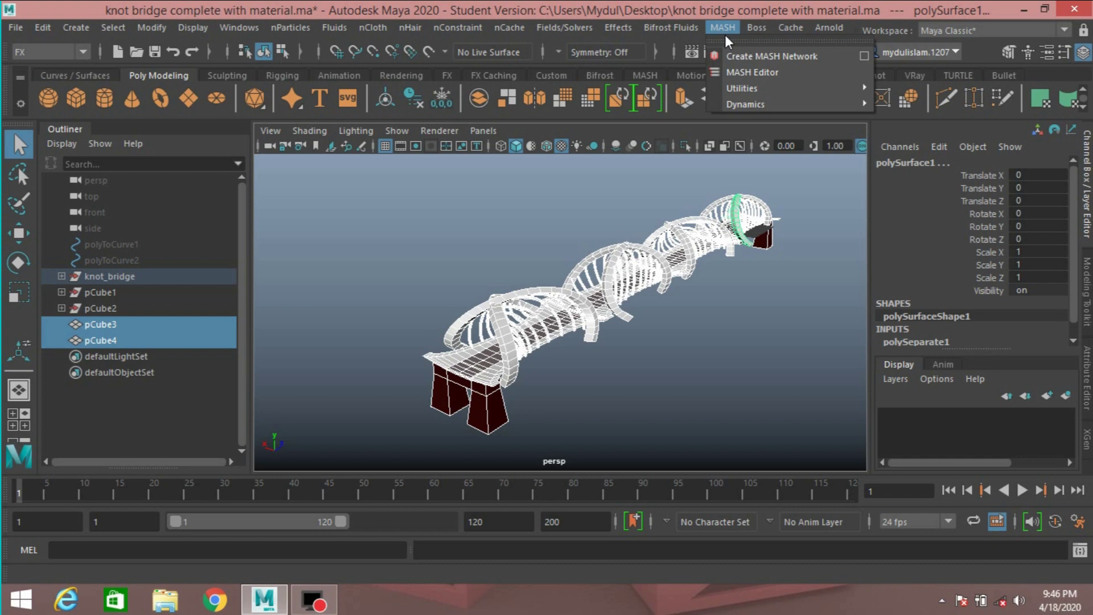
{"action": "left_click", "coordinate": [736, 53]}
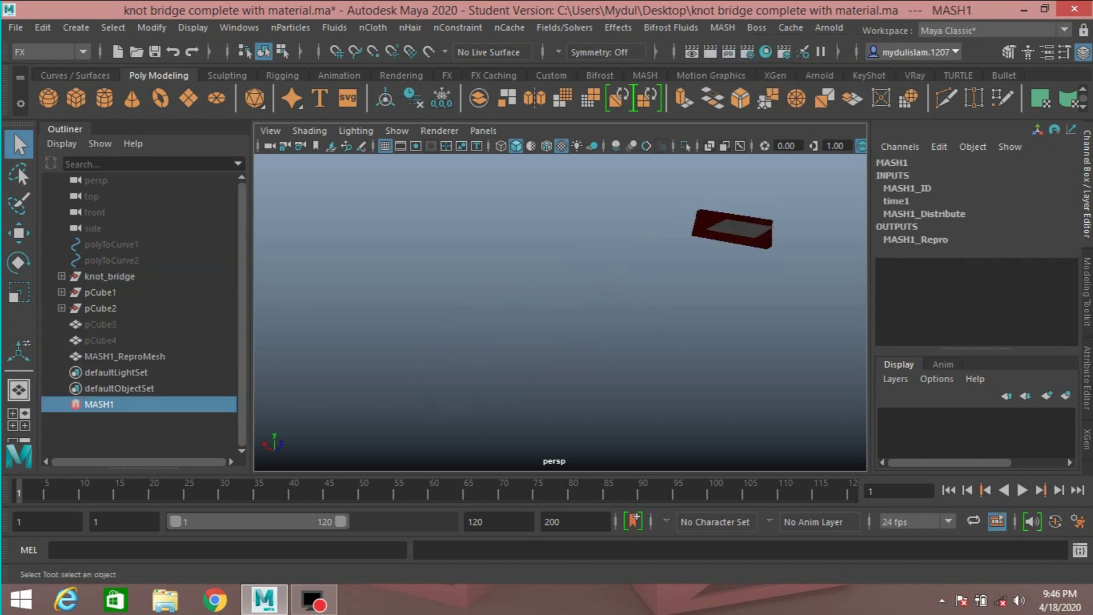
Set MASH1_Distribute's Distribution Type to Initial State in the Attribute Editor
{"action": "left_click", "coordinate": [1088, 390]}
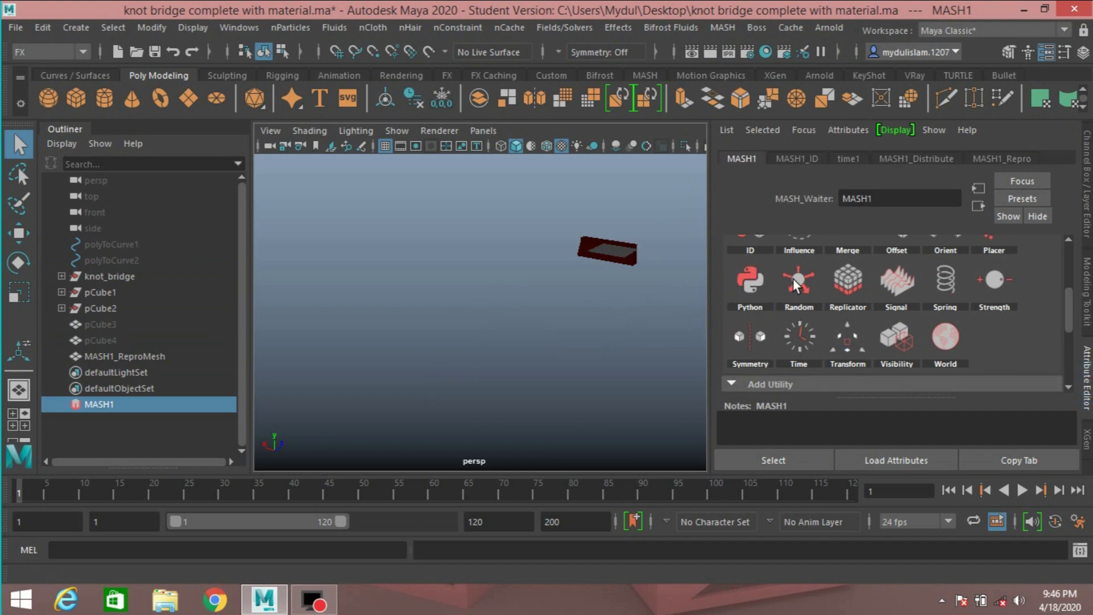
{"action": "scroll", "coordinate": [794, 278], "scroll_direction": "up", "scroll_amount": 5}
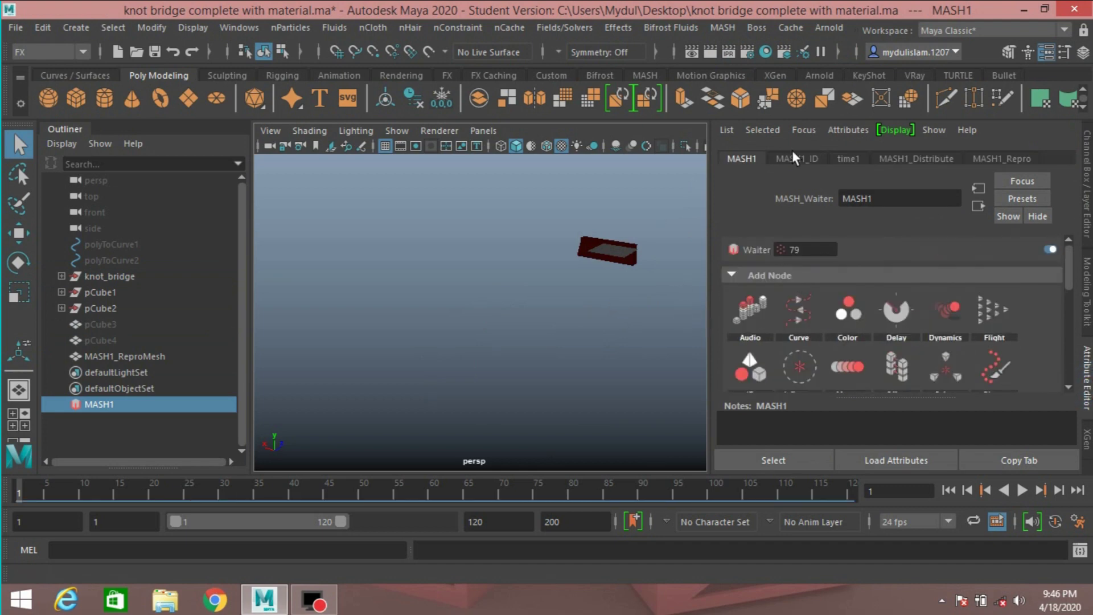
{"action": "scroll", "coordinate": [749, 327], "scroll_direction": "down", "scroll_amount": 2}
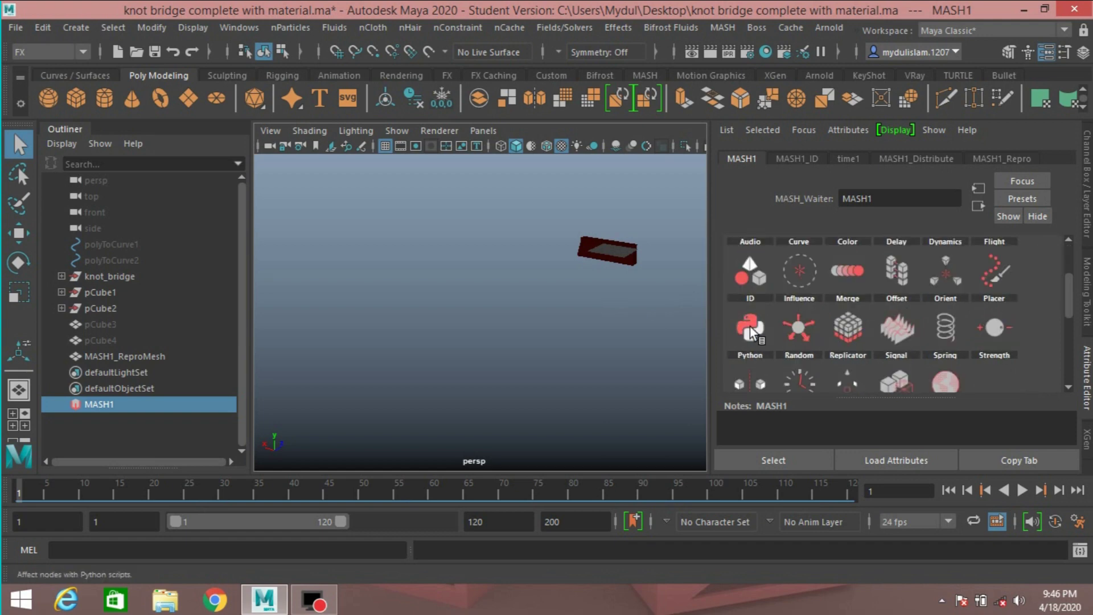
{"action": "scroll", "coordinate": [770, 300], "scroll_direction": "up", "scroll_amount": 2}
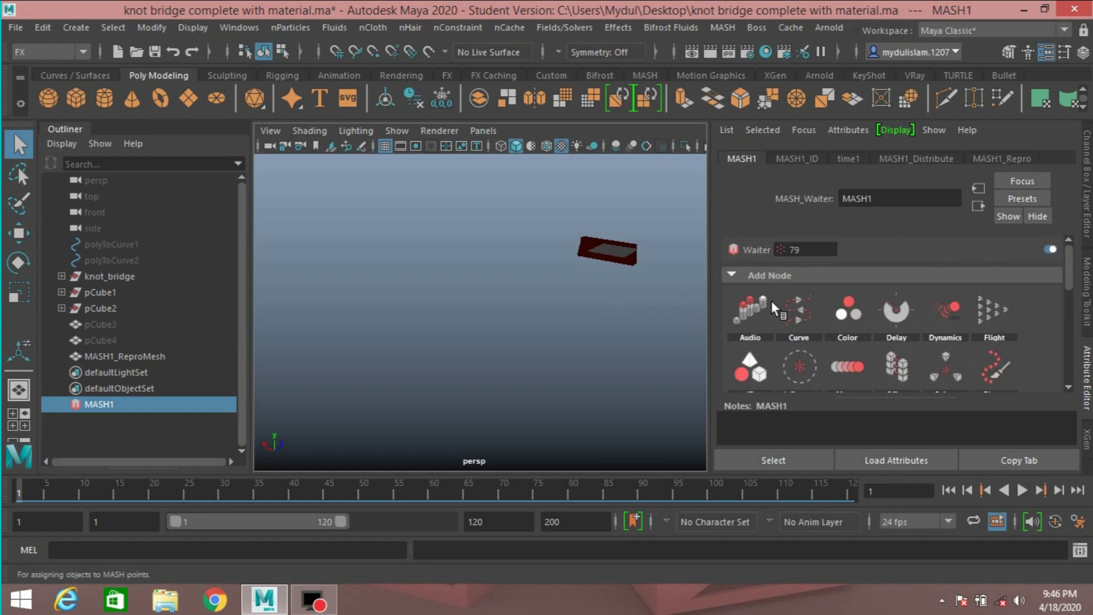
{"action": "left_click", "coordinate": [905, 154]}
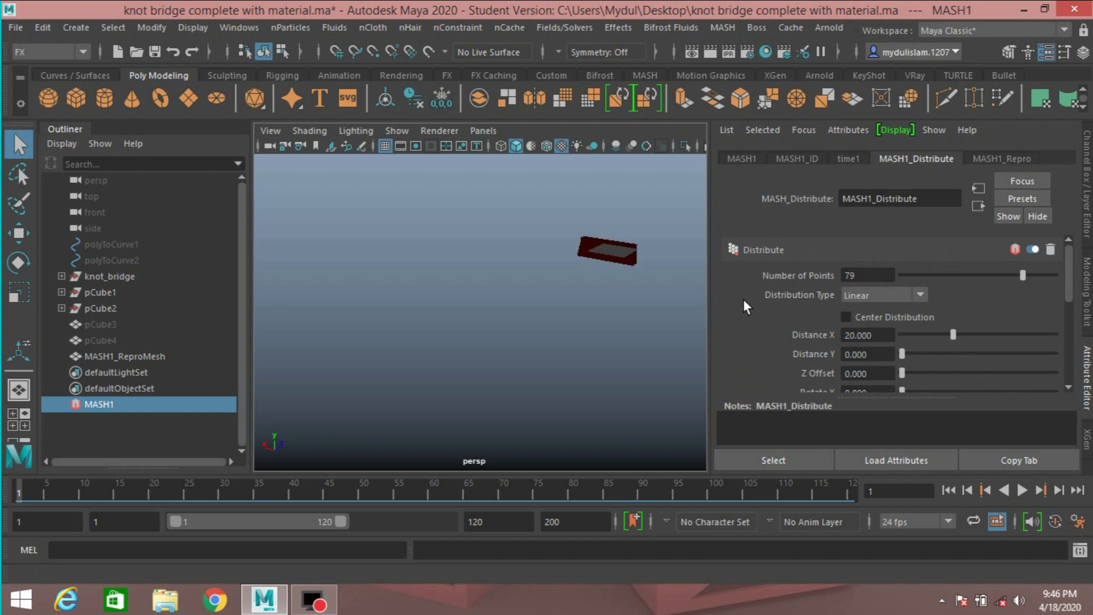
{"action": "left_click", "coordinate": [917, 295]}
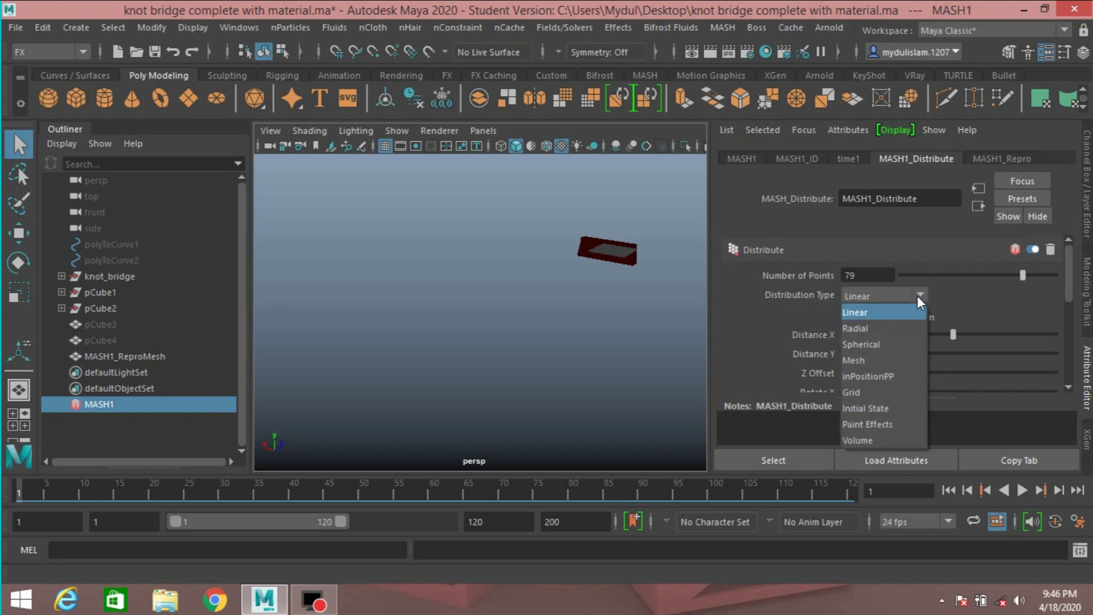
{"action": "left_click", "coordinate": [872, 409]}
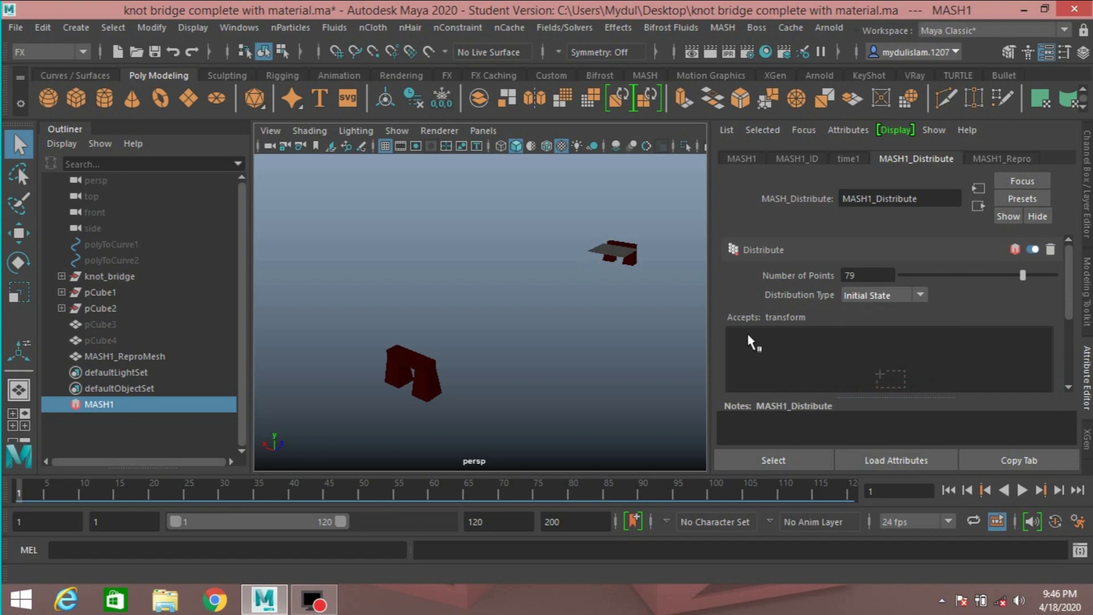
Add a MASH1_ID1 node (ID Count 79) and orbit to confirm the full bridge returns
{"action": "left_click", "coordinate": [742, 159]}
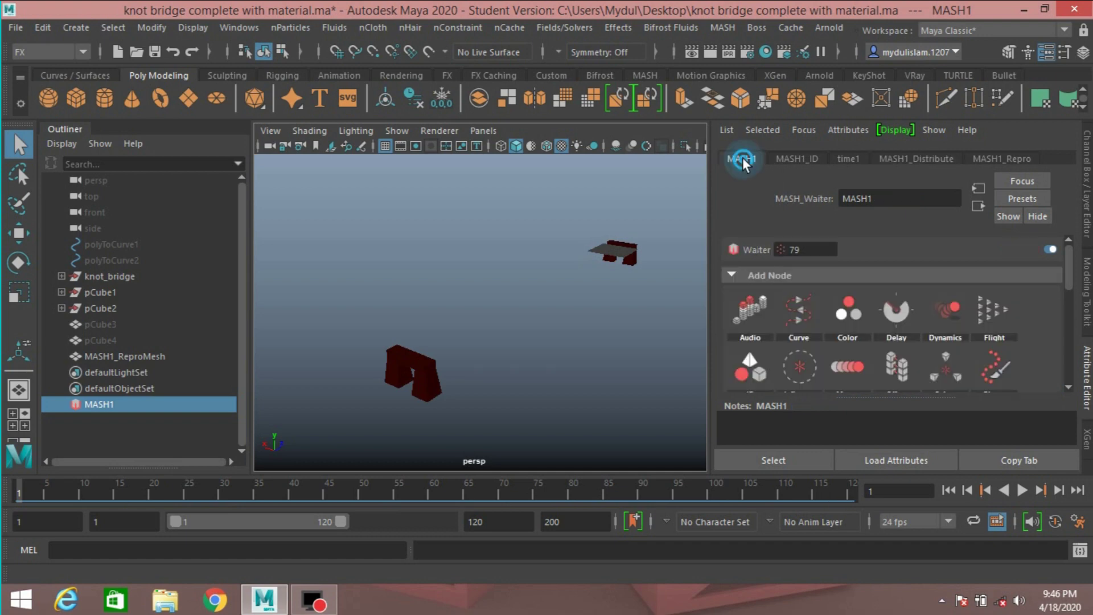
{"action": "scroll", "coordinate": [744, 359], "scroll_direction": "down", "scroll_amount": 2}
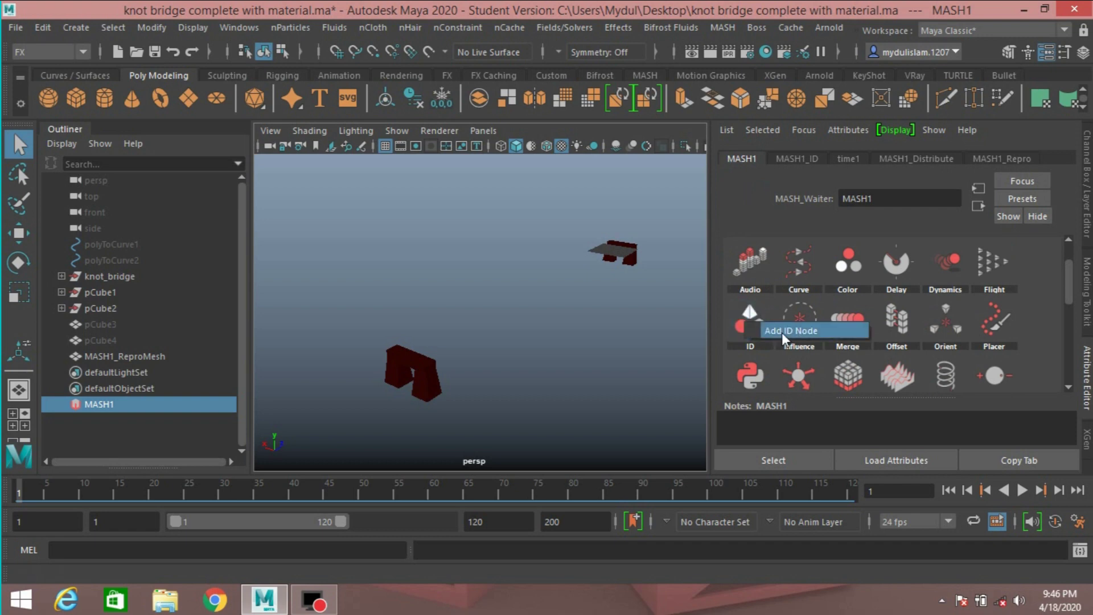
{"action": "left_click", "coordinate": [781, 332]}
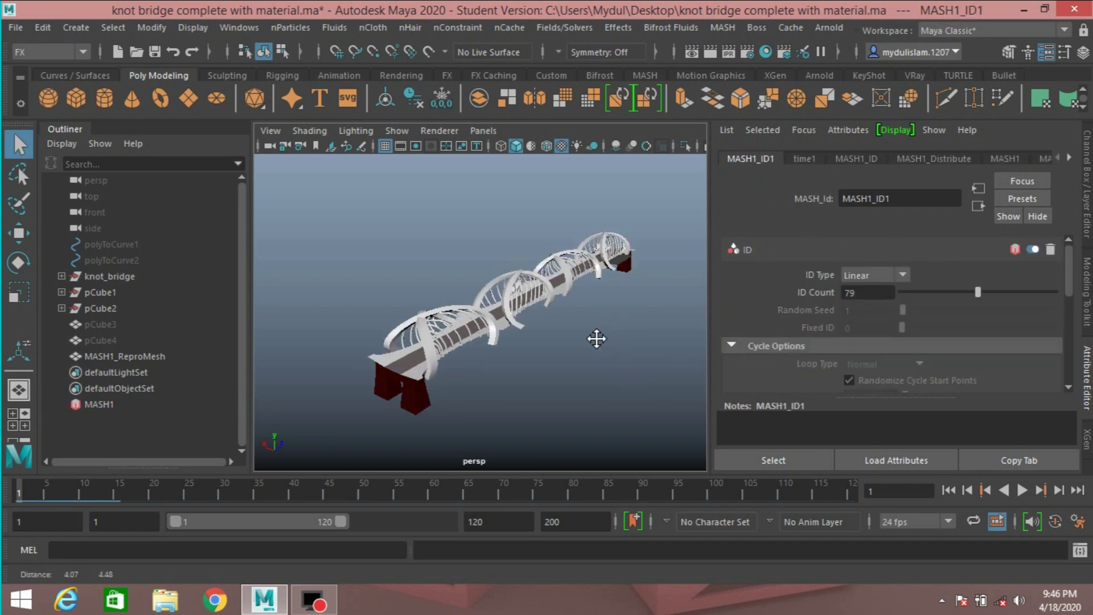
{"action": "left_click_drag", "start_coordinate": [581, 342], "coordinate": [596, 336], "text": "alt"}
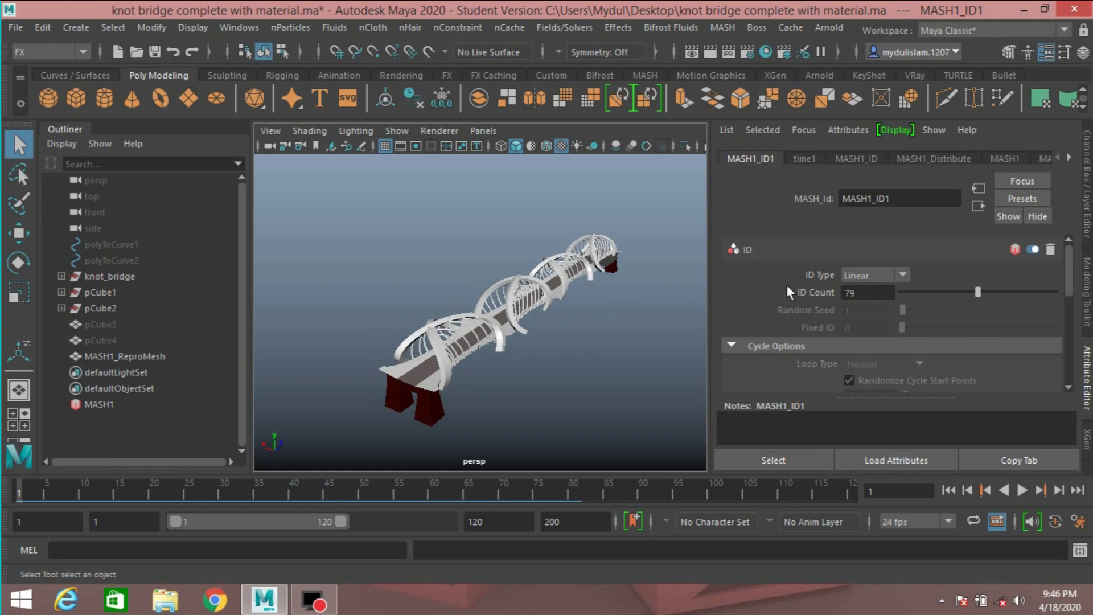
Add a MASH1_Random node to the MASH1 network
{"action": "left_click", "coordinate": [996, 157]}
{"action": "scroll", "coordinate": [818, 347], "scroll_direction": "down", "scroll_amount": 1}
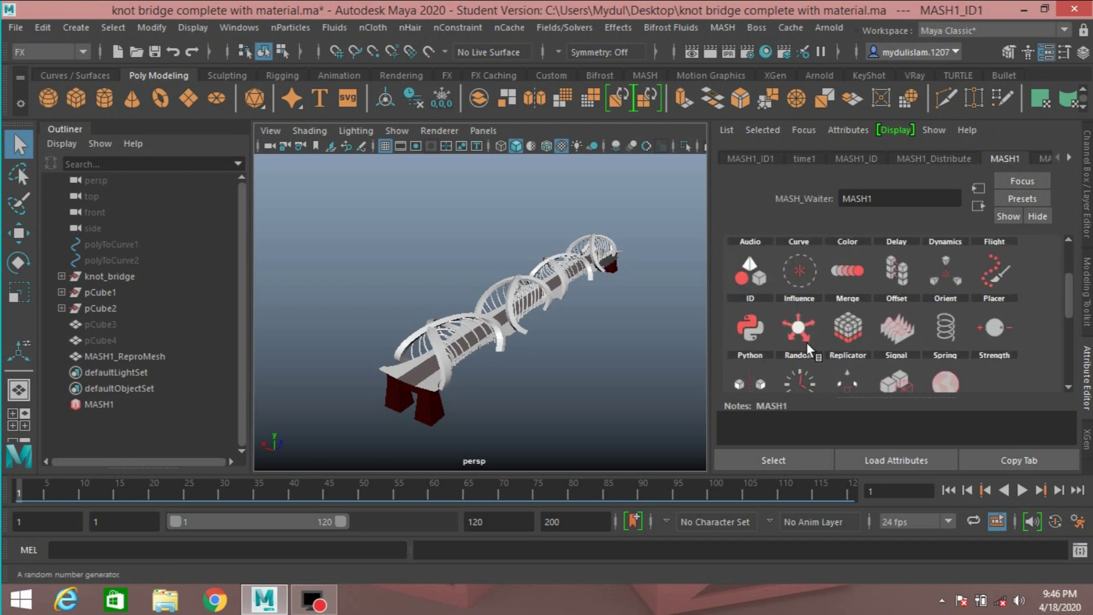
{"action": "right_click", "coordinate": [796, 324]}
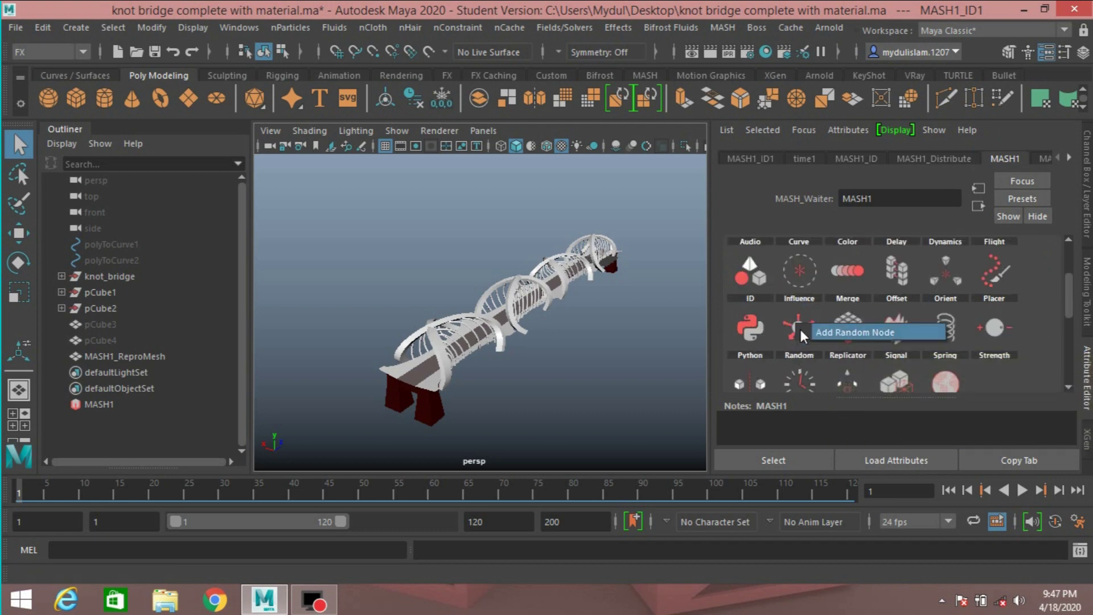
{"action": "left_click", "coordinate": [816, 331]}
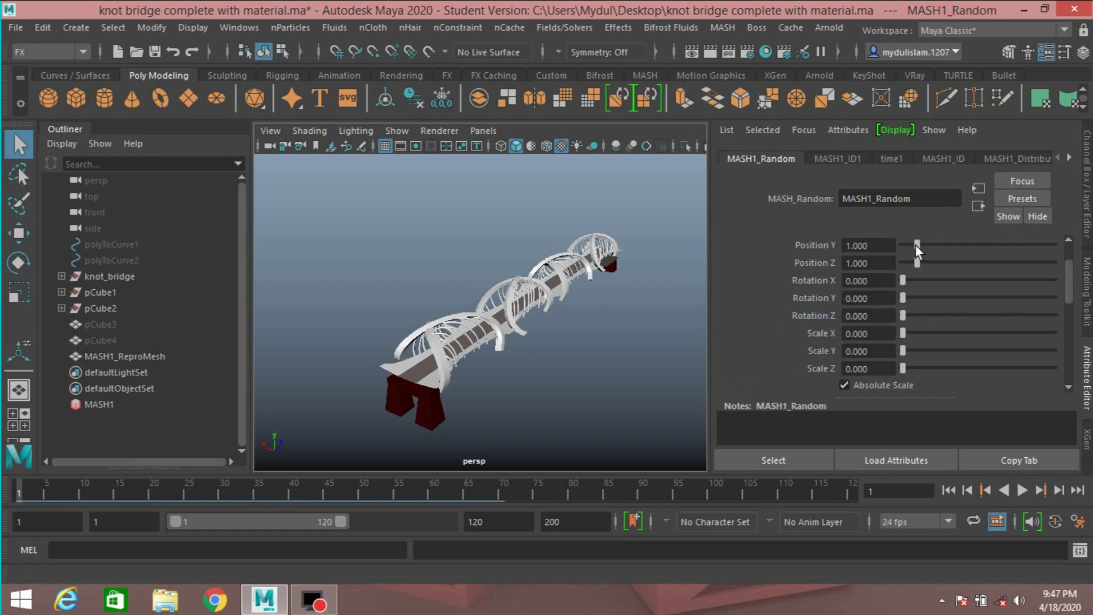
{"action": "scroll", "coordinate": [830, 290], "scroll_direction": "up", "scroll_amount": 2}
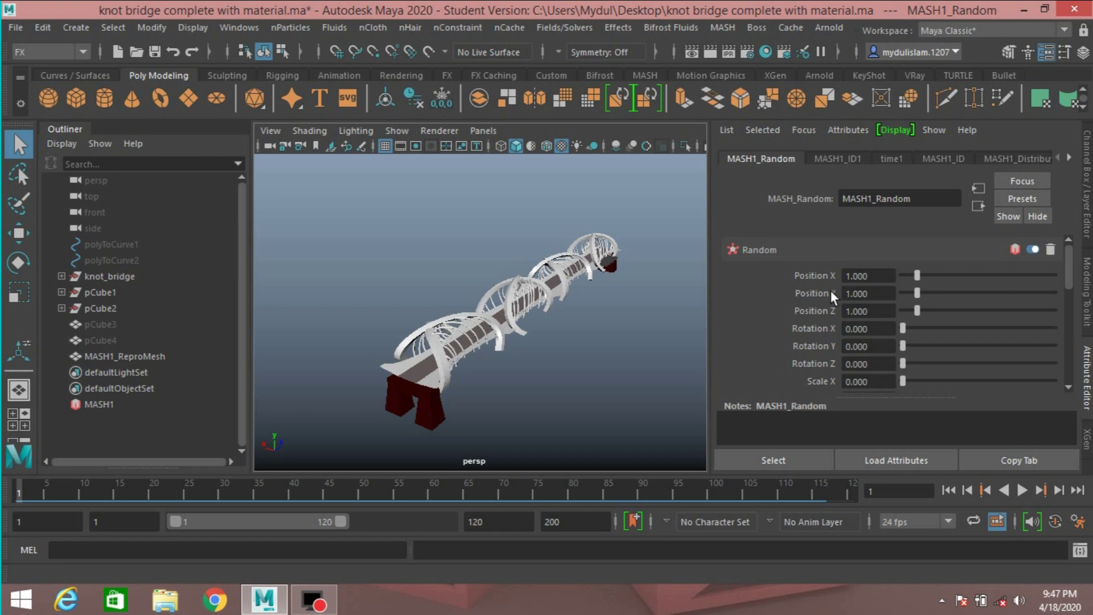
Set the random Position X and Y to 200
{"action": "left_click_drag", "start_coordinate": [916, 274], "coordinate": [1068, 282]}
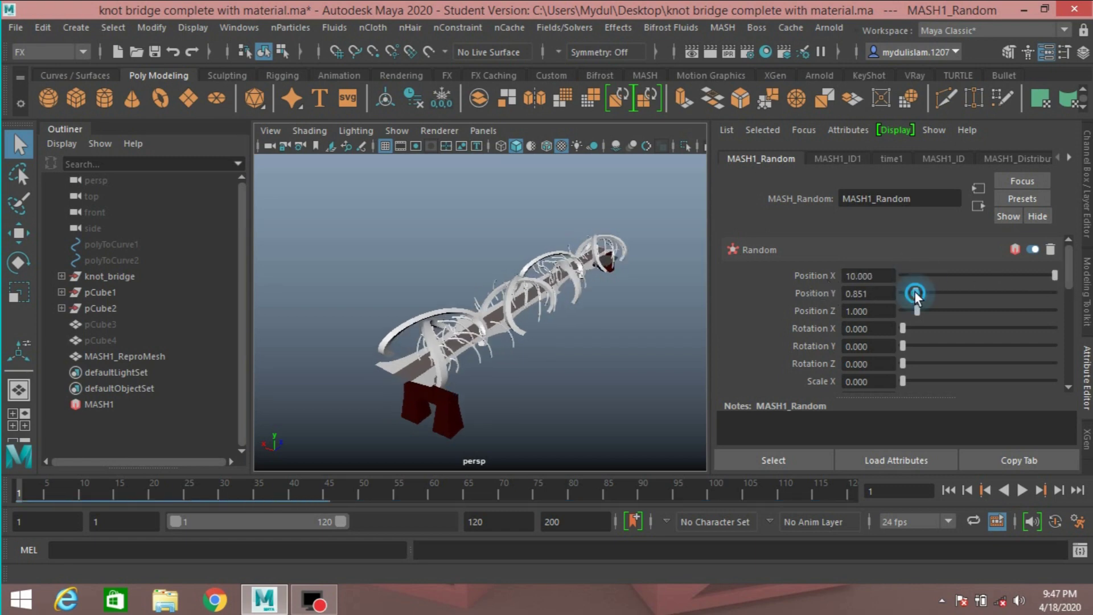
{"action": "left_click_drag", "start_coordinate": [915, 292], "coordinate": [1087, 323]}
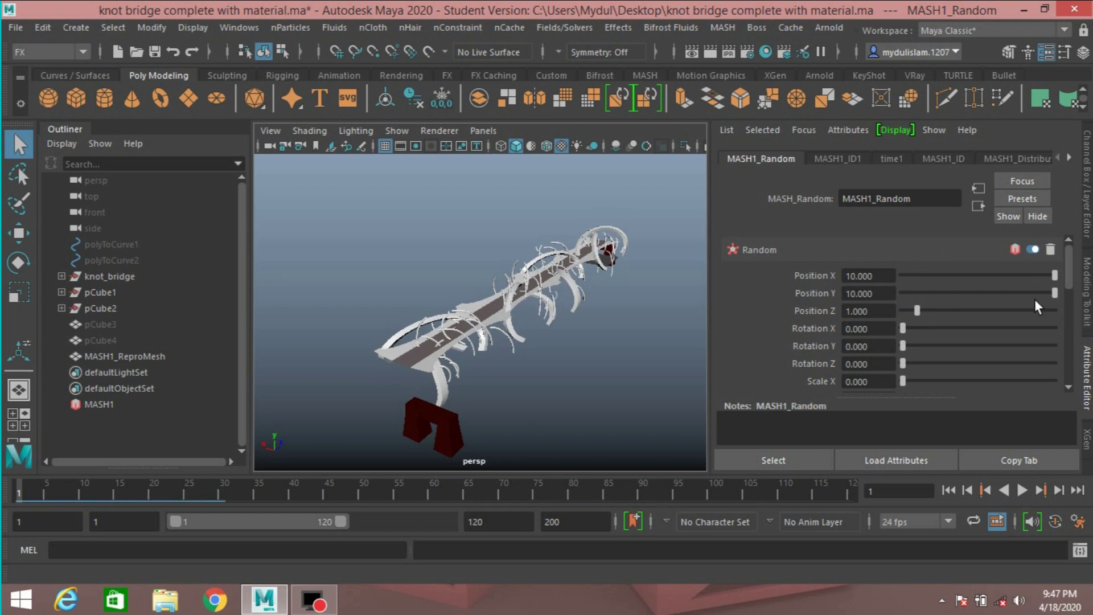
{"action": "left_click_drag", "start_coordinate": [877, 276], "coordinate": [836, 281]}
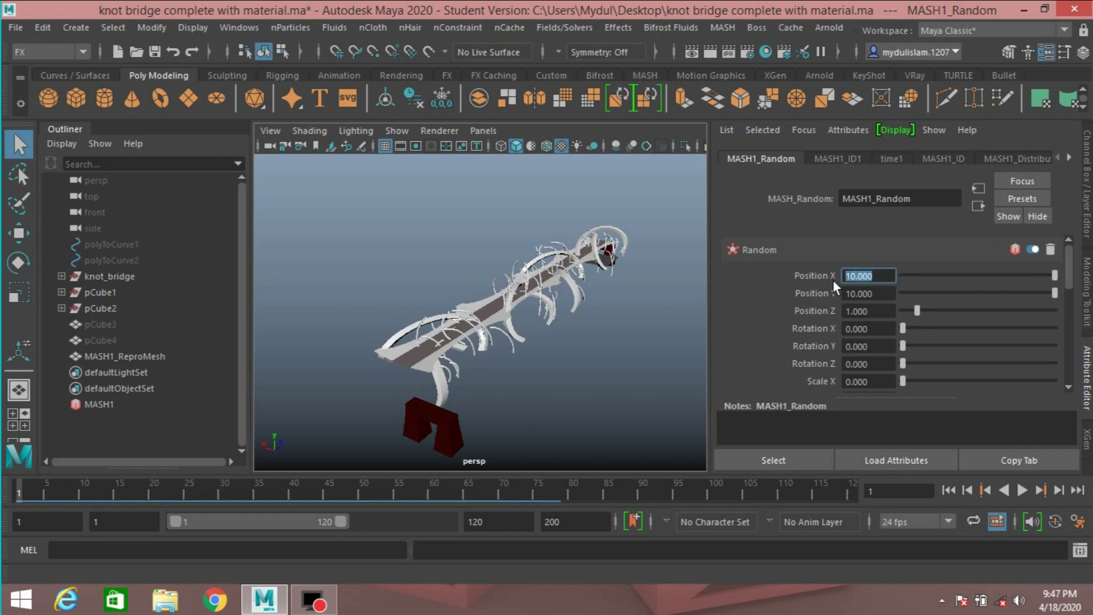
{"action": "type", "text": "2"}
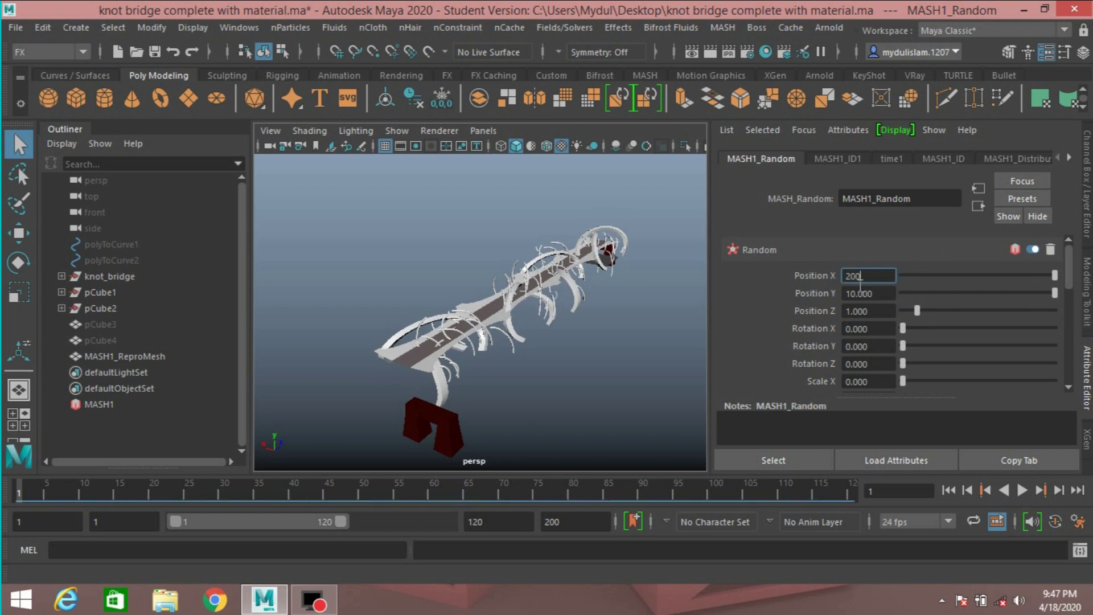
{"action": "type", "text": "00"}
{"action": "key", "text": "Tab"}
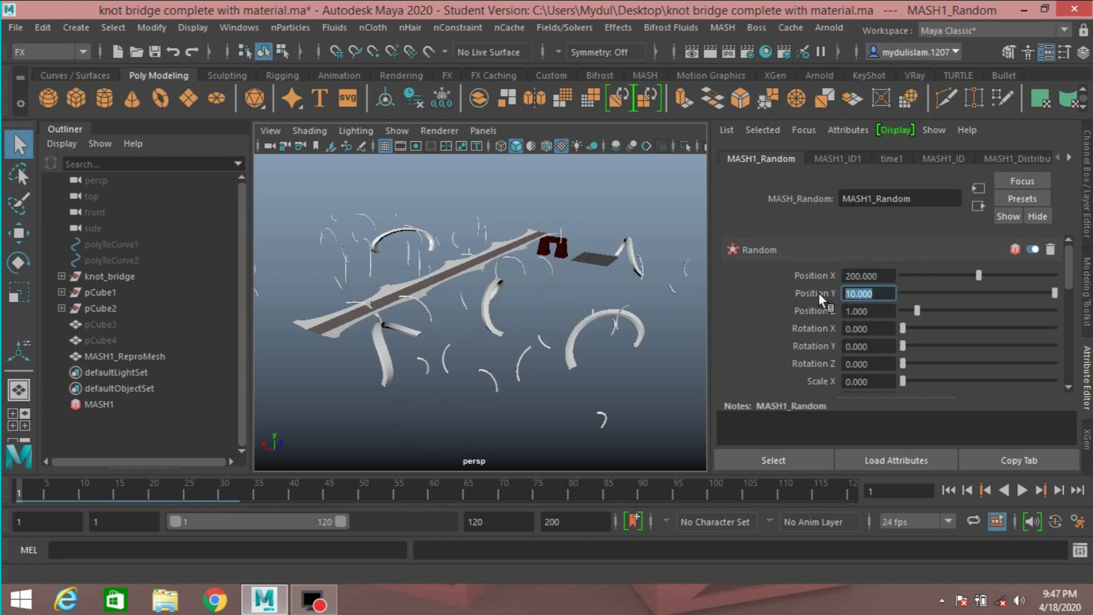
{"action": "type", "text": "200"}
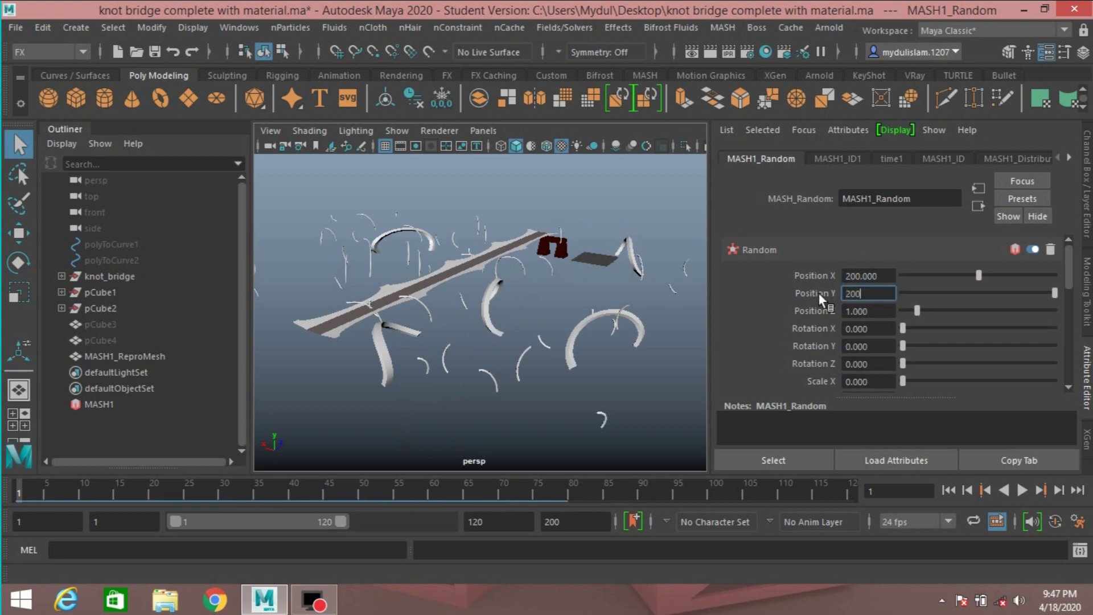
{"action": "key", "text": "Return"}
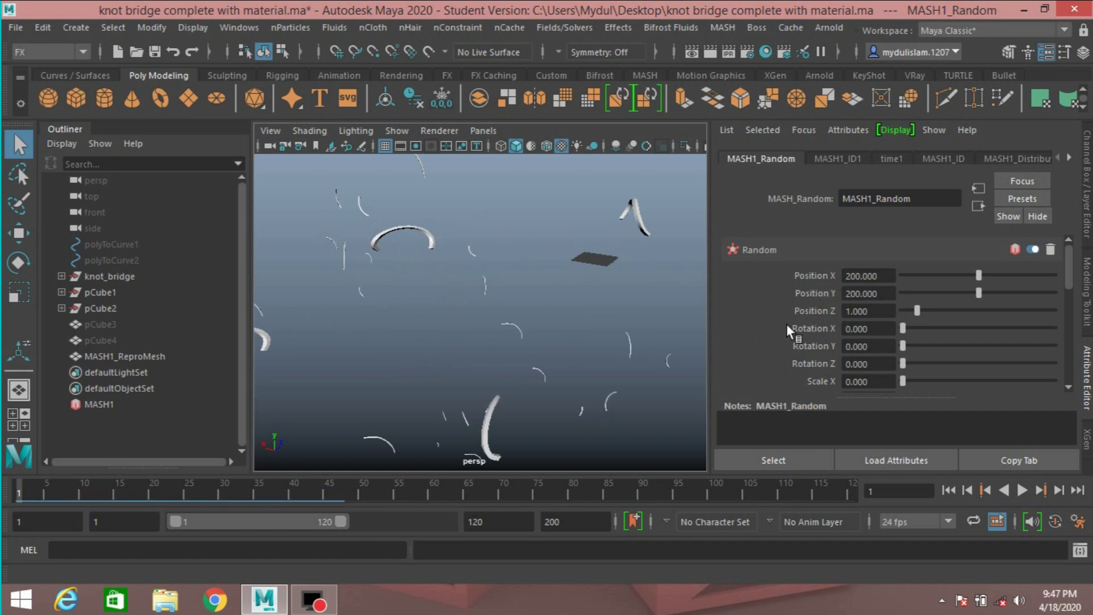
Set random Rotation X to 360, Y to 720 and Z to 360
{"action": "left_click", "coordinate": [880, 329]}
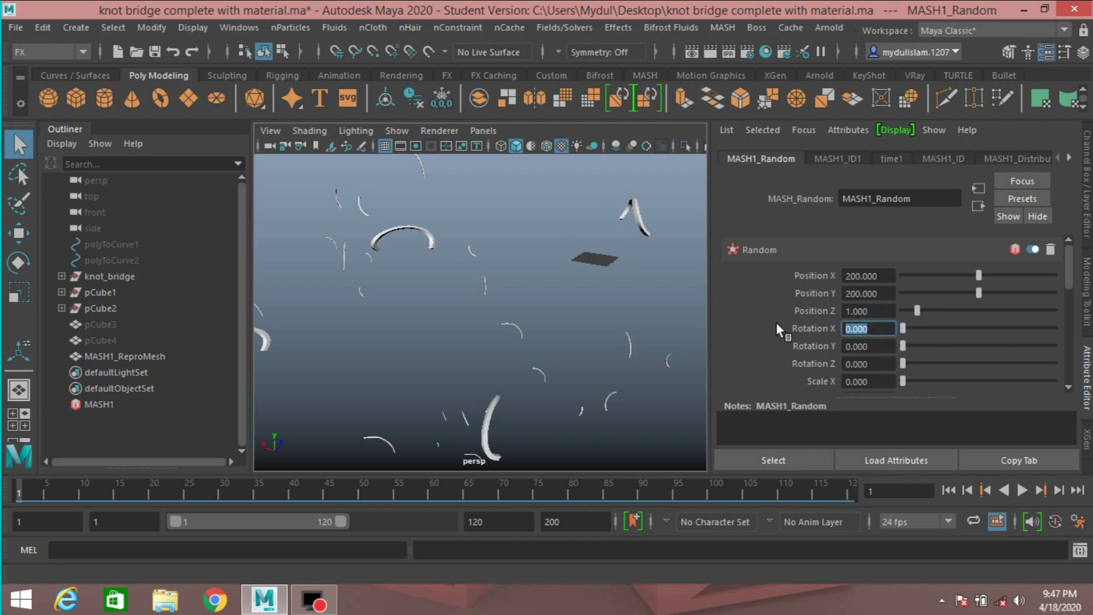
{"action": "type", "text": "360"}
{"action": "key", "text": "Return"}
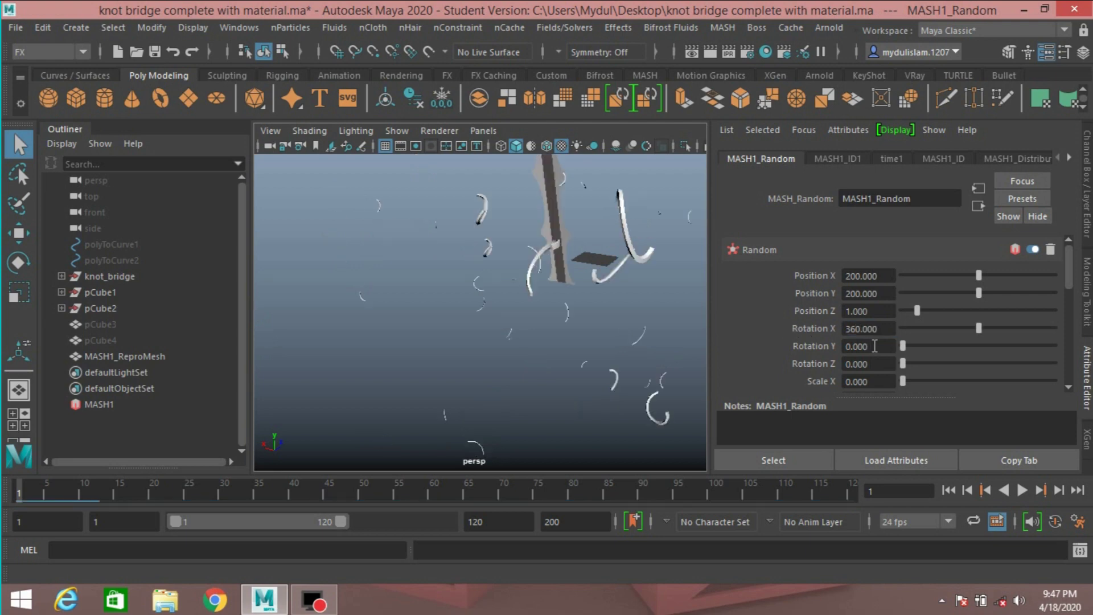
{"action": "left_click", "coordinate": [871, 346]}
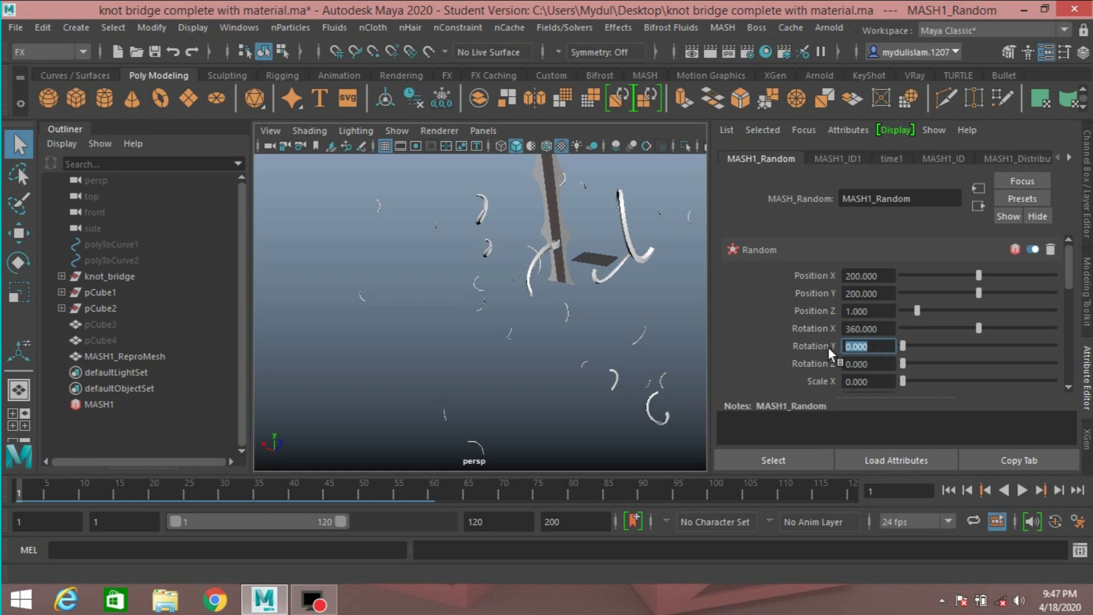
{"action": "type", "text": "7"}
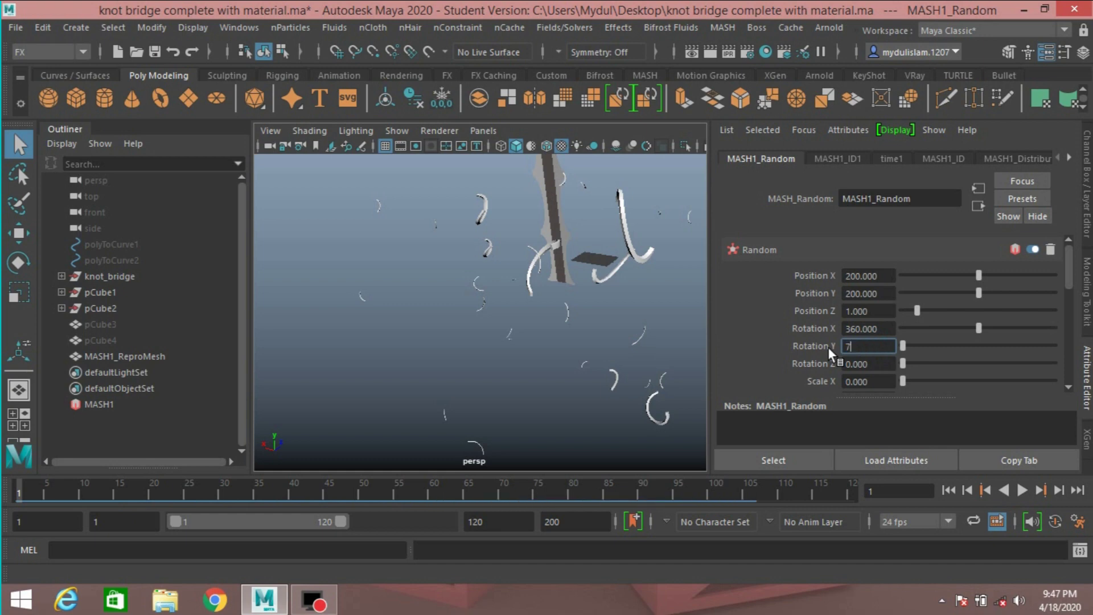
{"action": "type", "text": "20"}
{"action": "left_click", "coordinate": [883, 363]}
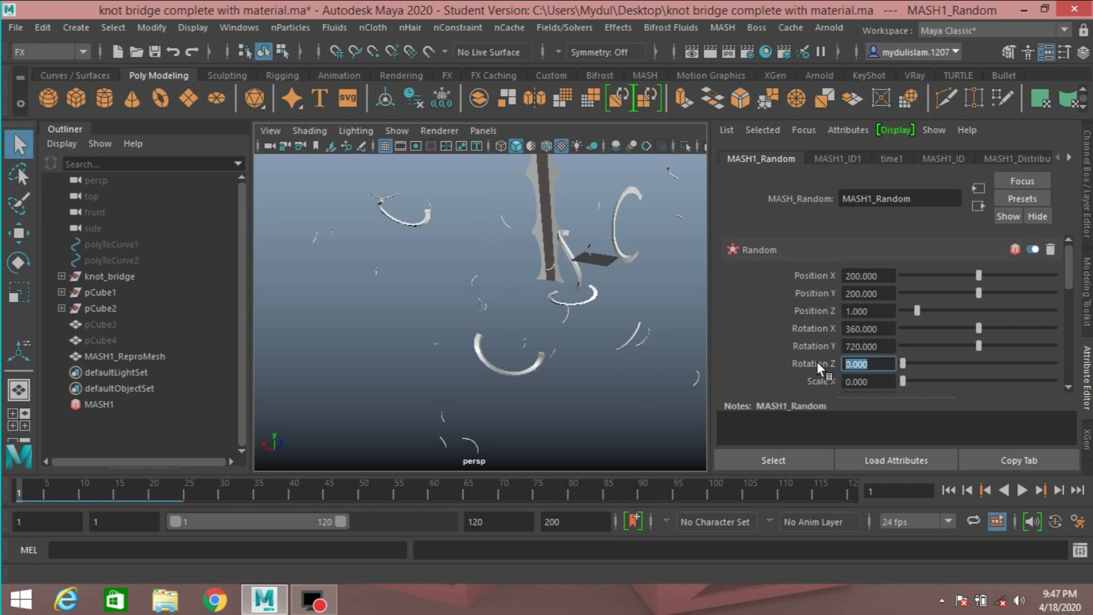
{"action": "type", "text": "3"}
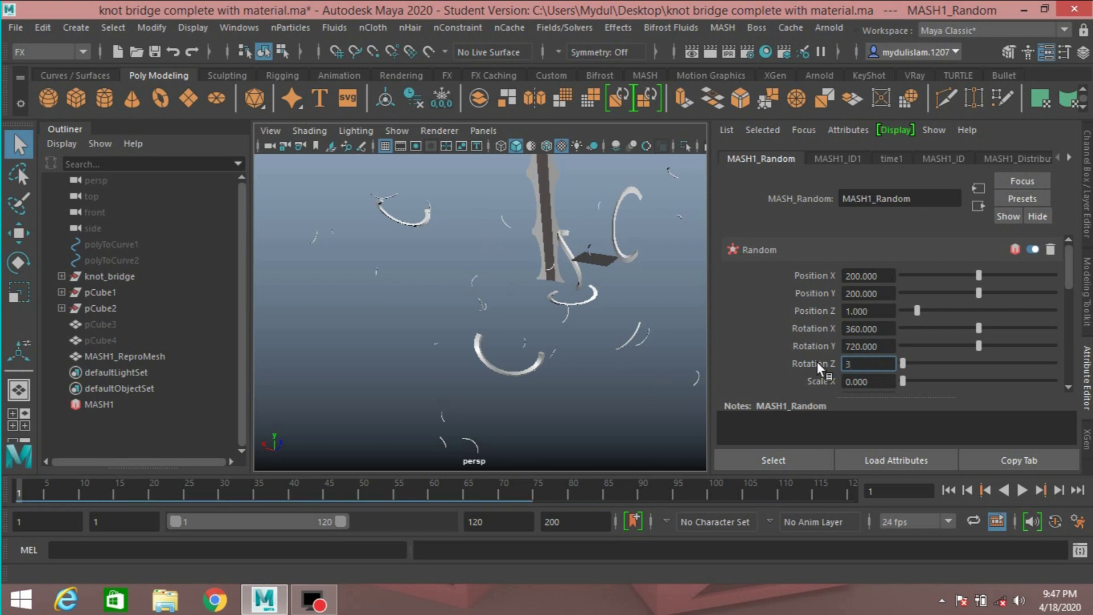
{"action": "type", "text": "60"}
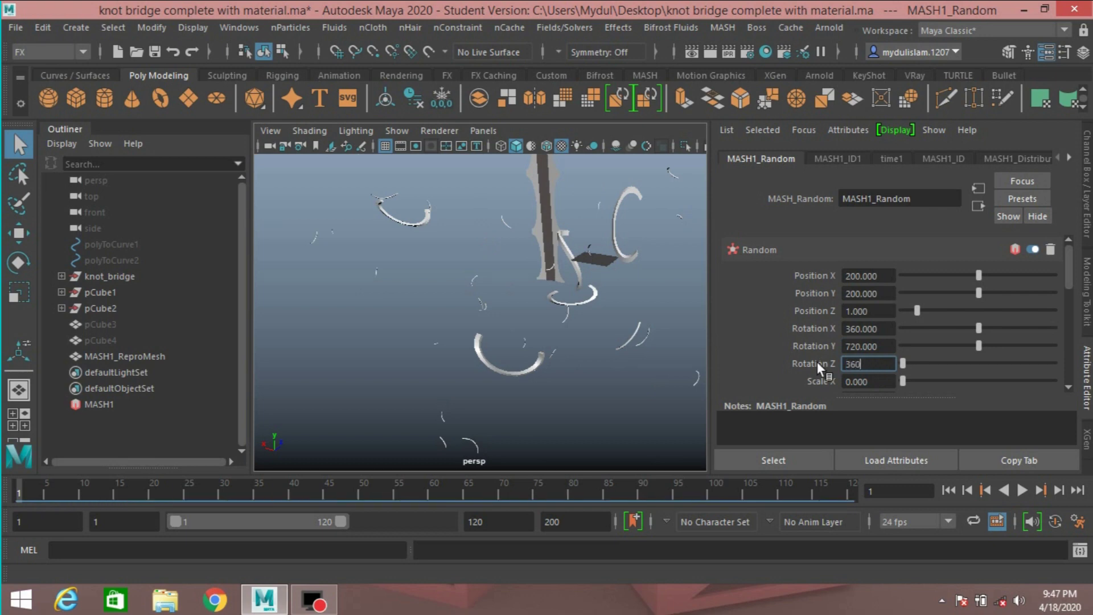
{"action": "key", "text": "Return"}
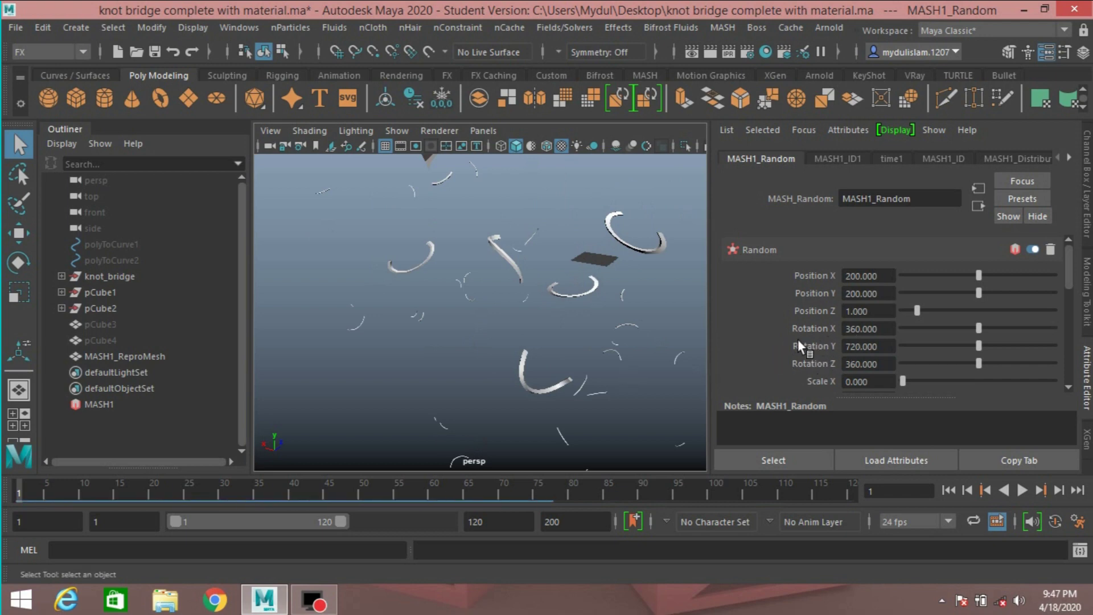
Preview a lower Random Strength, then key Random Strength at 1 on frame 1
{"action": "scroll", "coordinate": [798, 337], "scroll_direction": "down", "scroll_amount": 5}
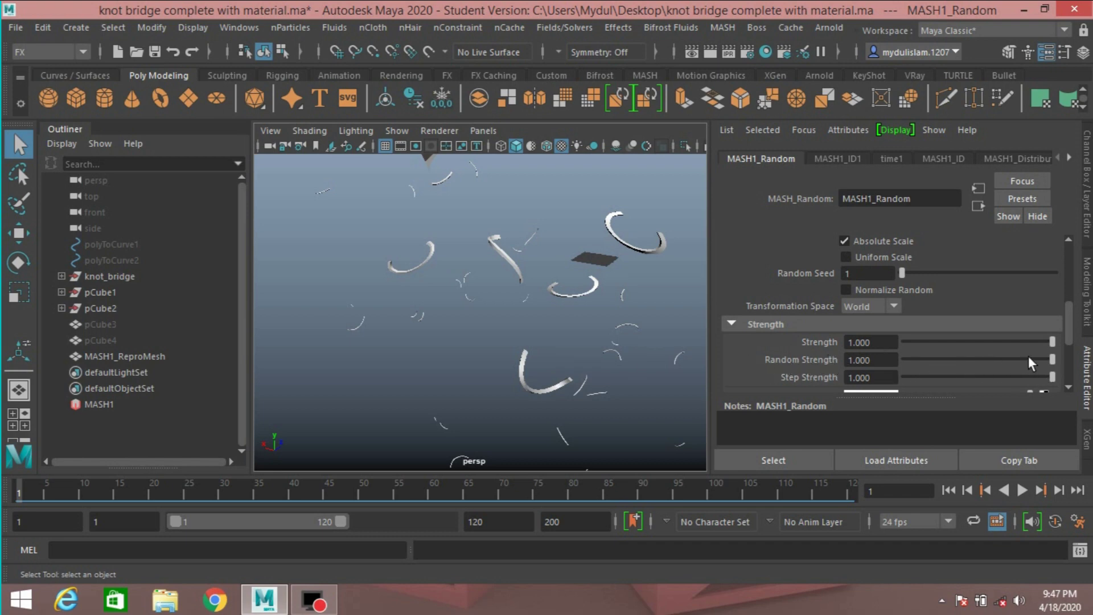
{"action": "mouse_move", "coordinate": [1054, 361]}
{"action": "left_mouse_down"}
{"action": "mouse_move", "coordinate": [982, 352]}
{"action": "mouse_move", "coordinate": [879, 363]}
{"action": "mouse_move", "coordinate": [1065, 370]}
{"action": "left_mouse_up"}
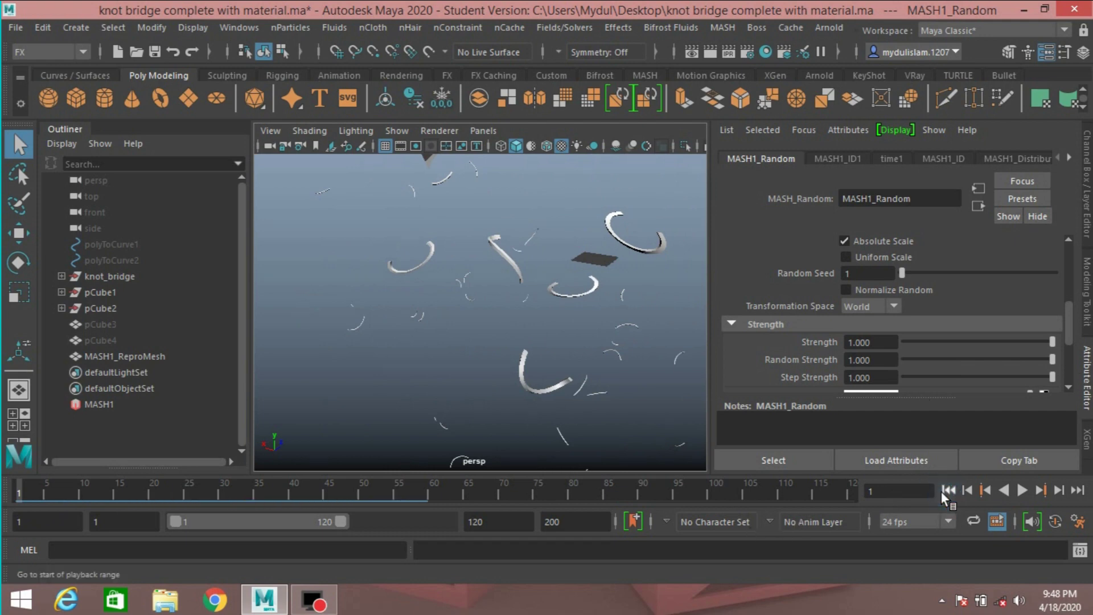
{"action": "left_click", "coordinate": [877, 359]}
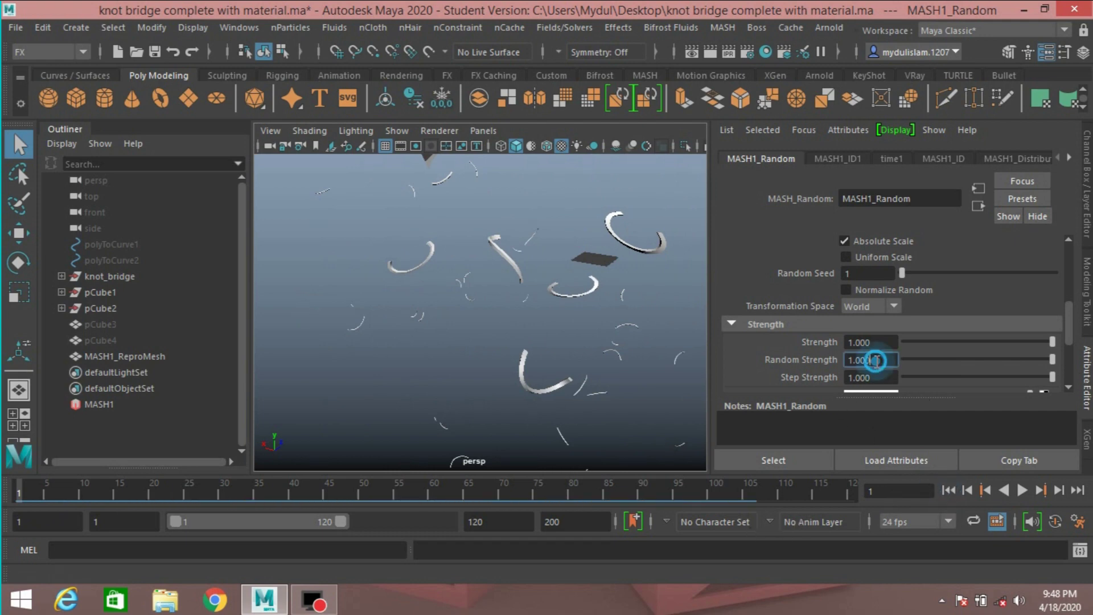
{"action": "right_click", "coordinate": [877, 359]}
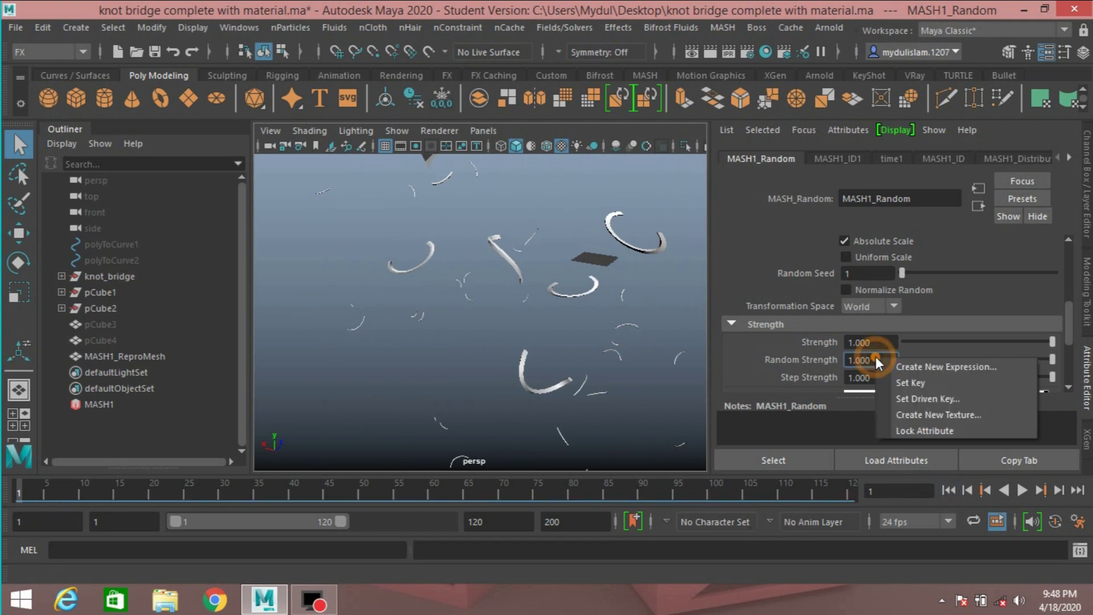
{"action": "left_click", "coordinate": [897, 384]}
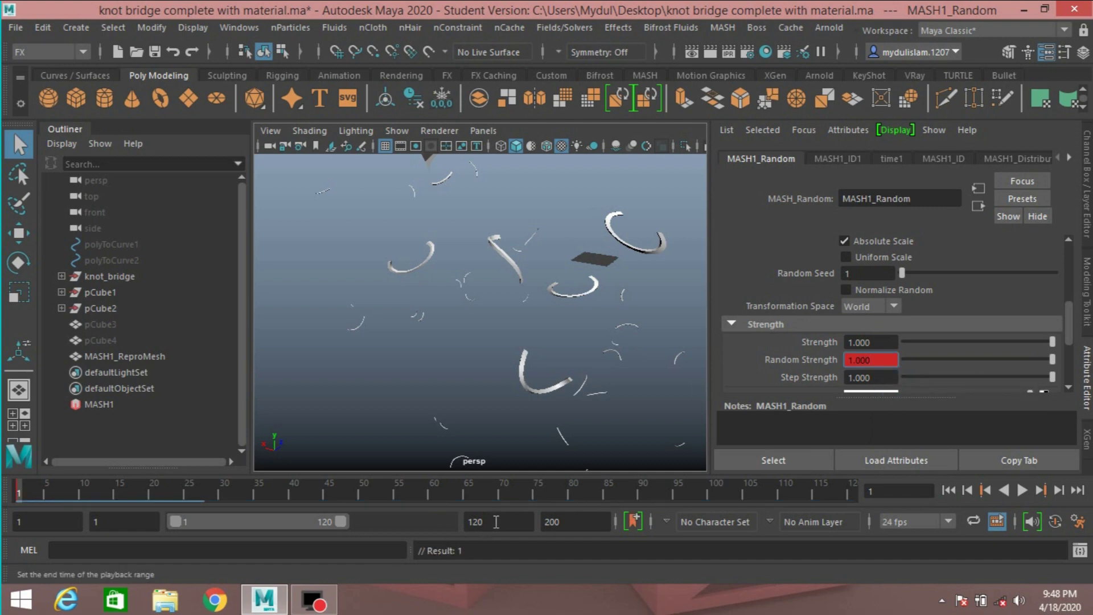
Adjust the playback end frame, move to frame 100 and key Random Strength at 0.000
{"action": "left_click_drag", "start_coordinate": [496, 521], "coordinate": [452, 525]}
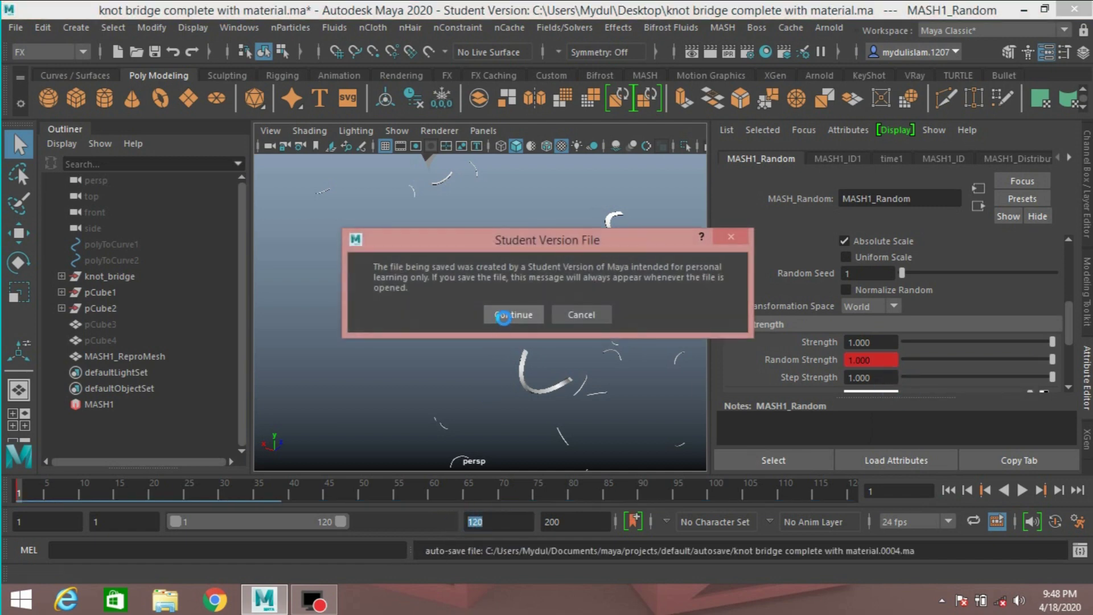
{"action": "left_click", "coordinate": [502, 323]}
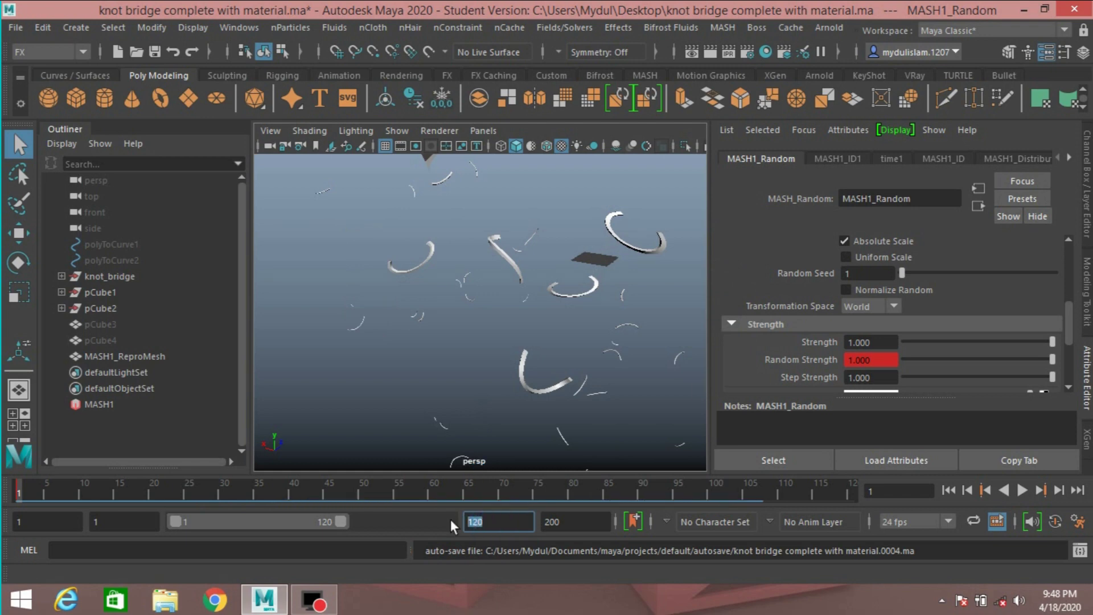
{"action": "left_click", "coordinate": [488, 521]}
{"action": "key", "text": "alt+v"}
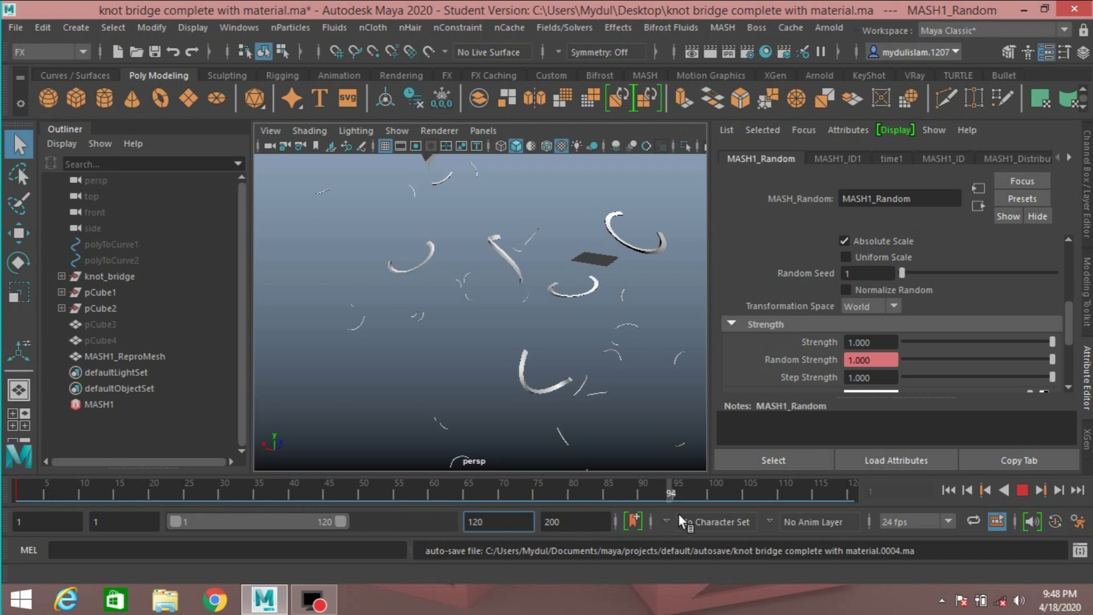
{"action": "key", "text": "alt+v"}
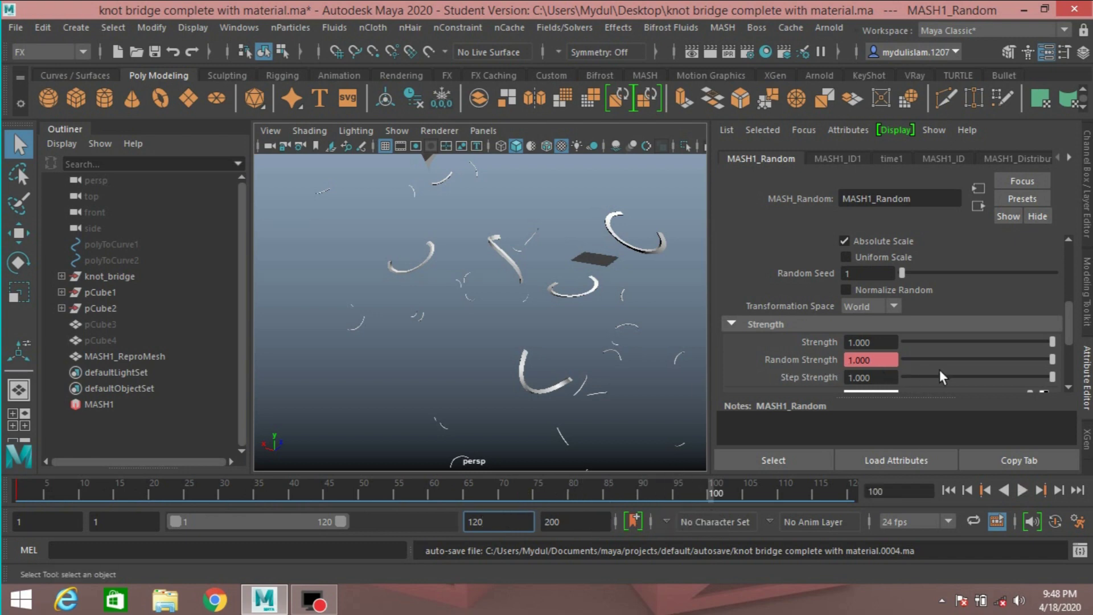
{"action": "left_click_drag", "start_coordinate": [1047, 357], "coordinate": [897, 370]}
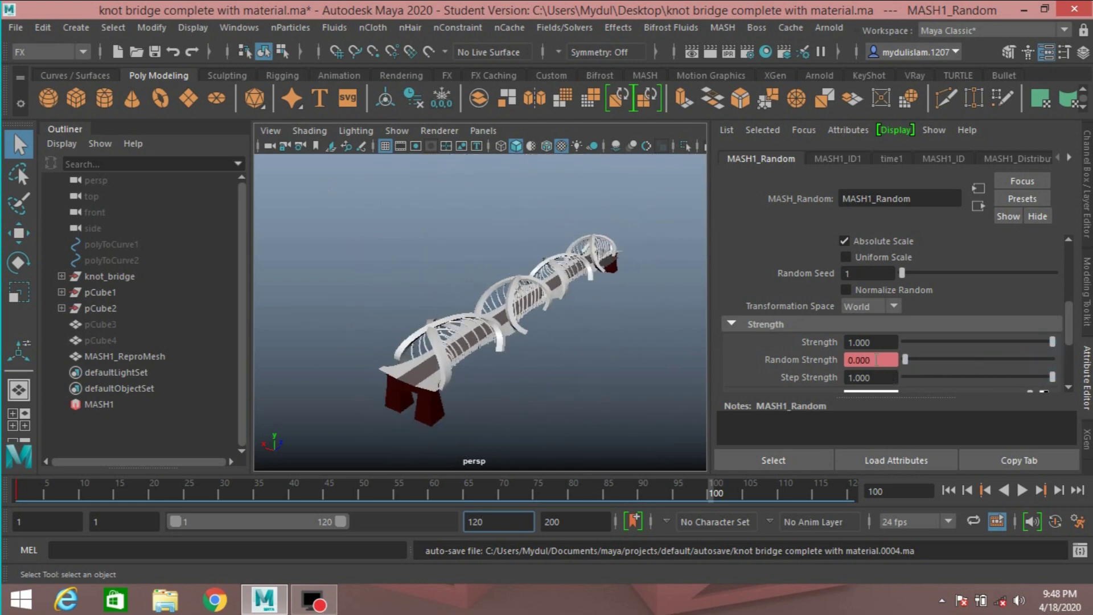
{"action": "right_click", "coordinate": [876, 359]}
{"action": "left_click", "coordinate": [886, 377]}
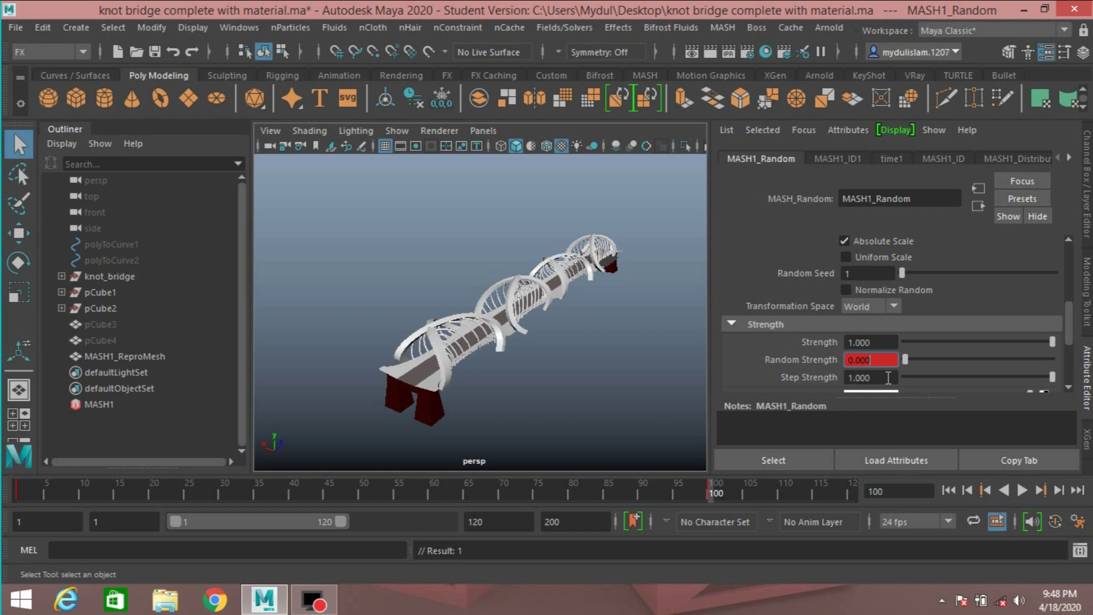
From frame 1, play the scatter-to-bridge animation and then stop it
{"action": "left_click", "coordinate": [946, 494]}
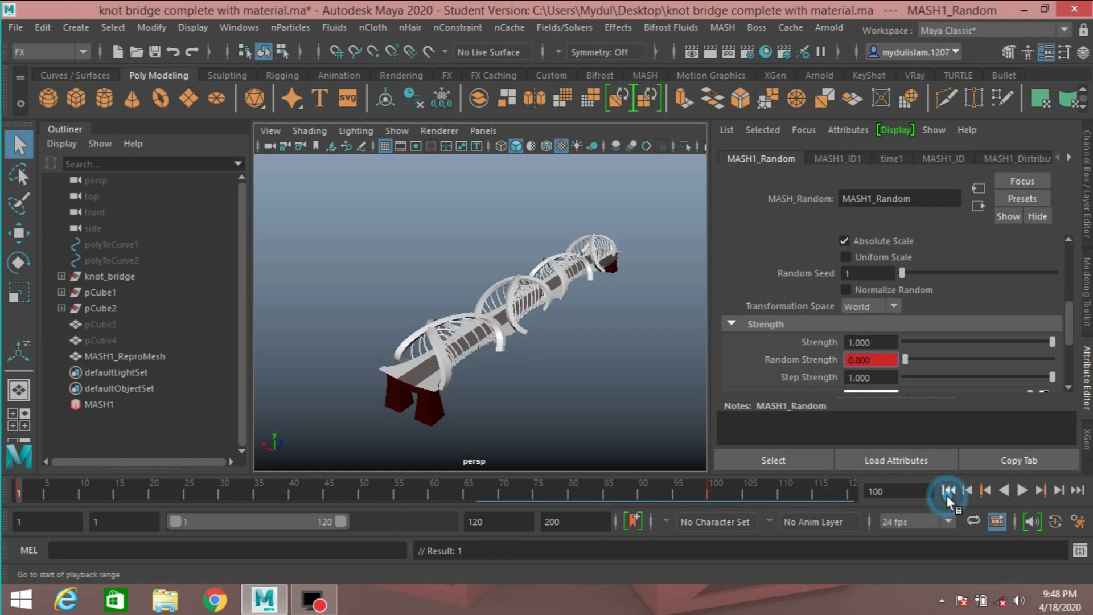
{"action": "left_click", "coordinate": [1019, 490]}
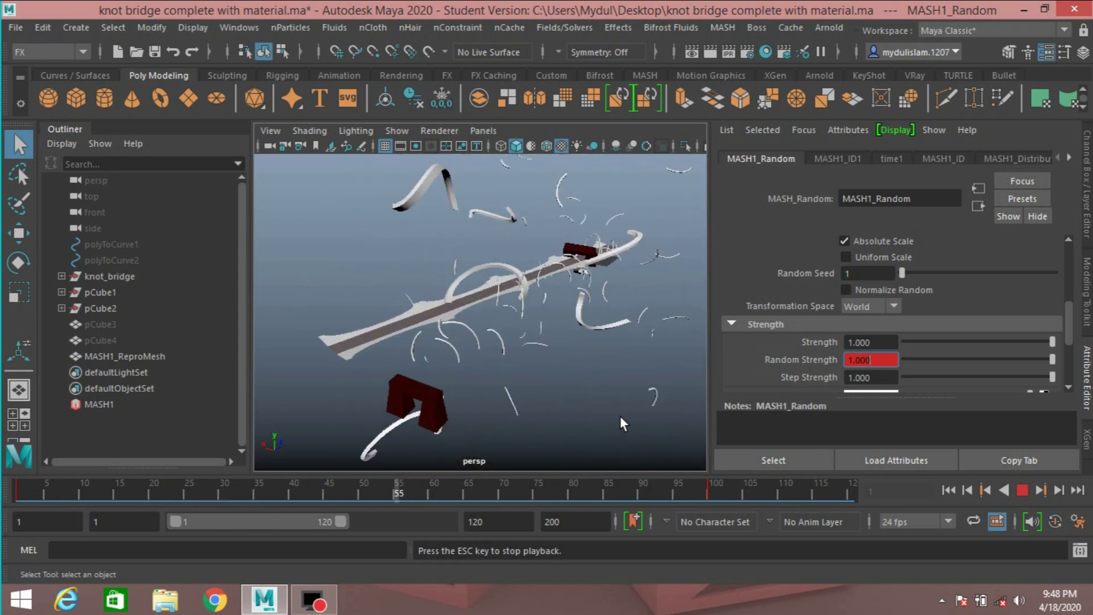
{"action": "left_click", "coordinate": [1021, 490]}
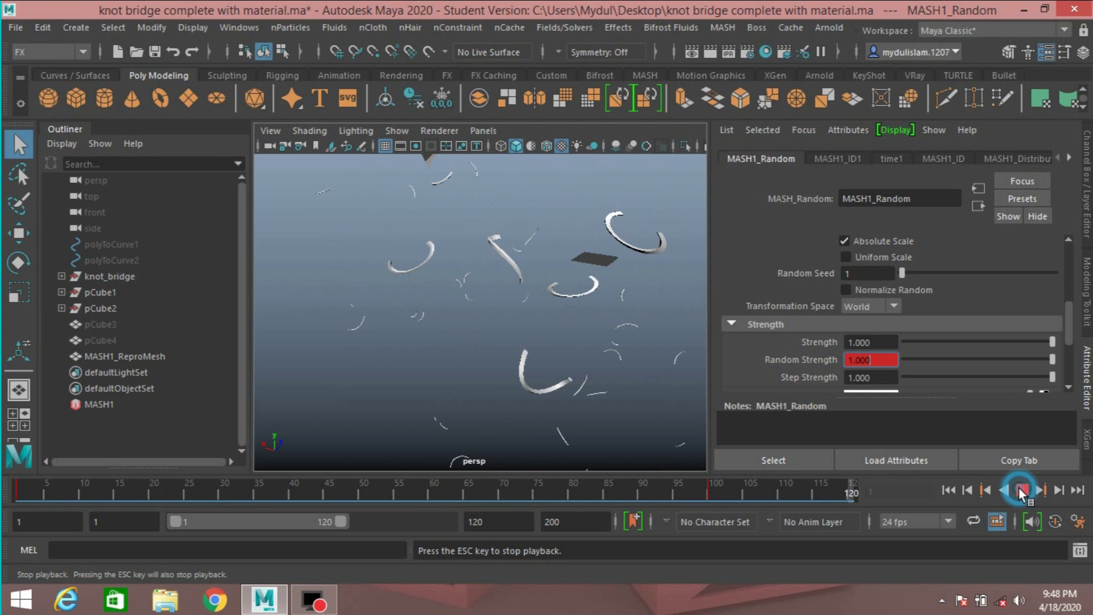
Add a MASH1_Spring node (Spring Strength 1.000) and play to preview the springy assembly
{"action": "left_click", "coordinate": [946, 491]}
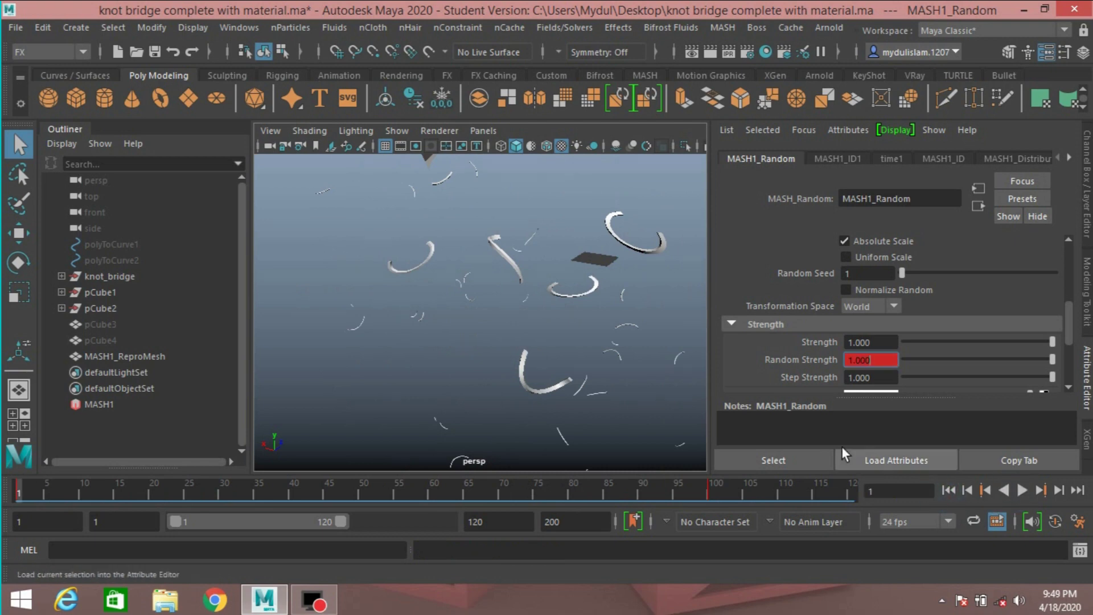
{"action": "left_click", "coordinate": [1066, 156]}
{"action": "left_click", "coordinate": [1066, 156]}
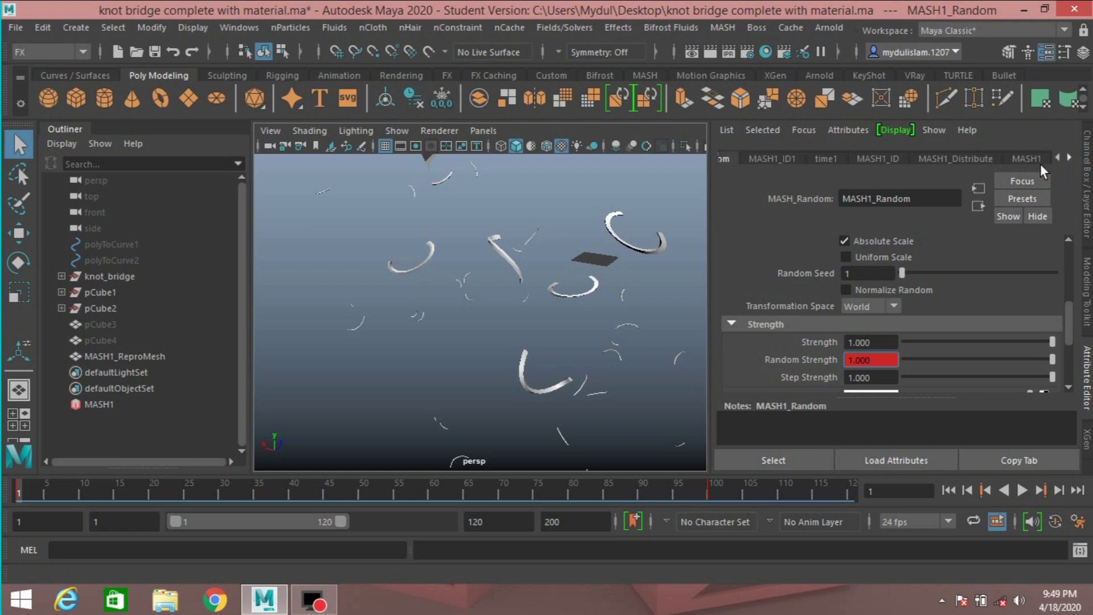
{"action": "left_click", "coordinate": [1025, 157]}
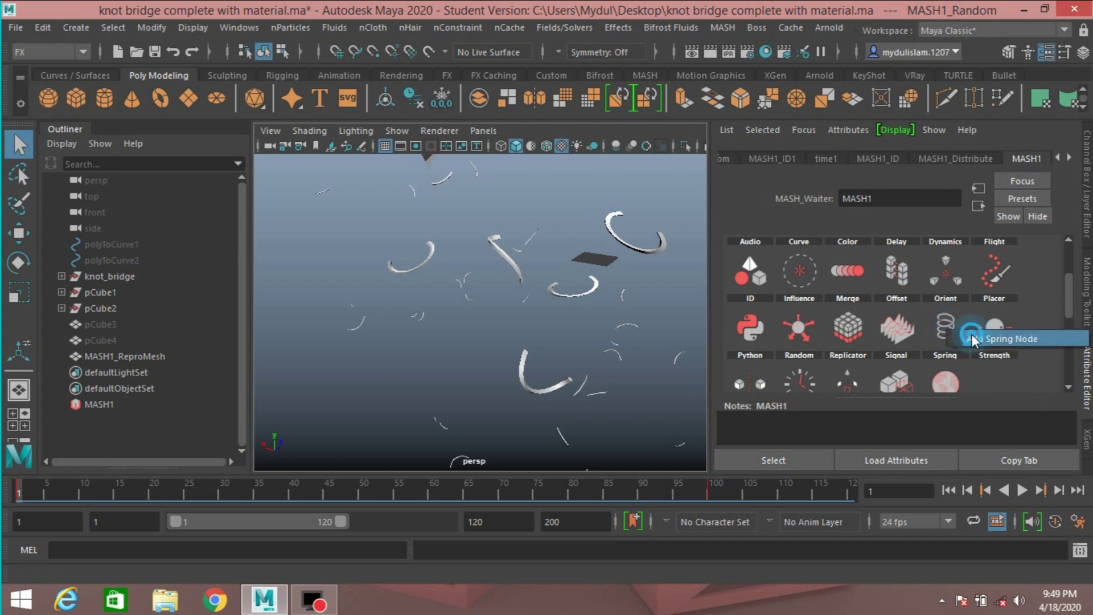
{"action": "left_click", "coordinate": [946, 329]}
{"action": "scroll", "coordinate": [809, 319], "scroll_direction": "up", "scroll_amount": 2}
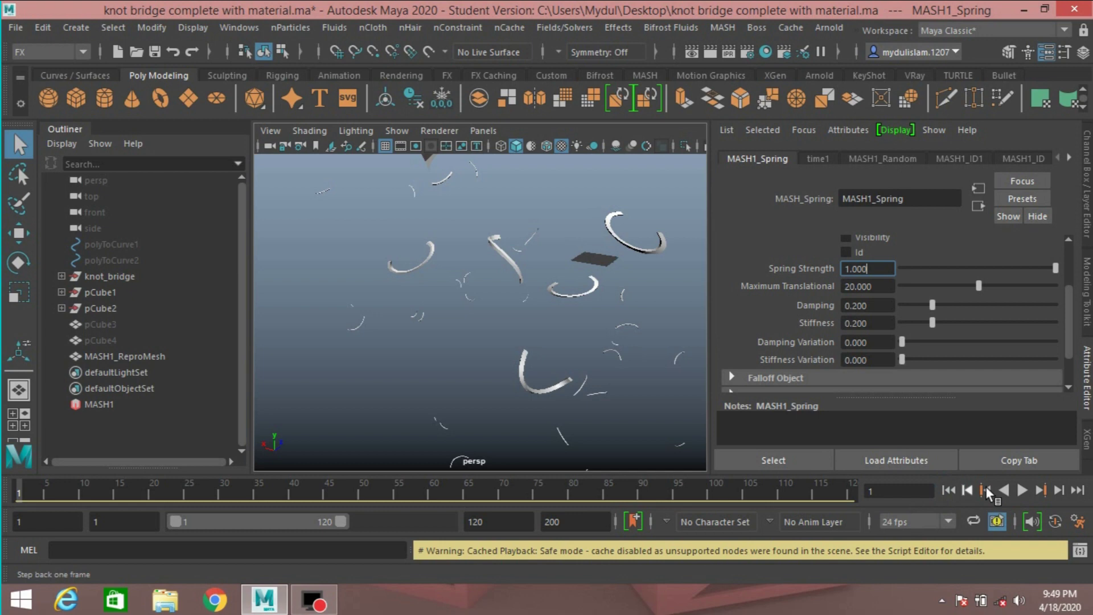
{"action": "left_click", "coordinate": [1021, 491]}
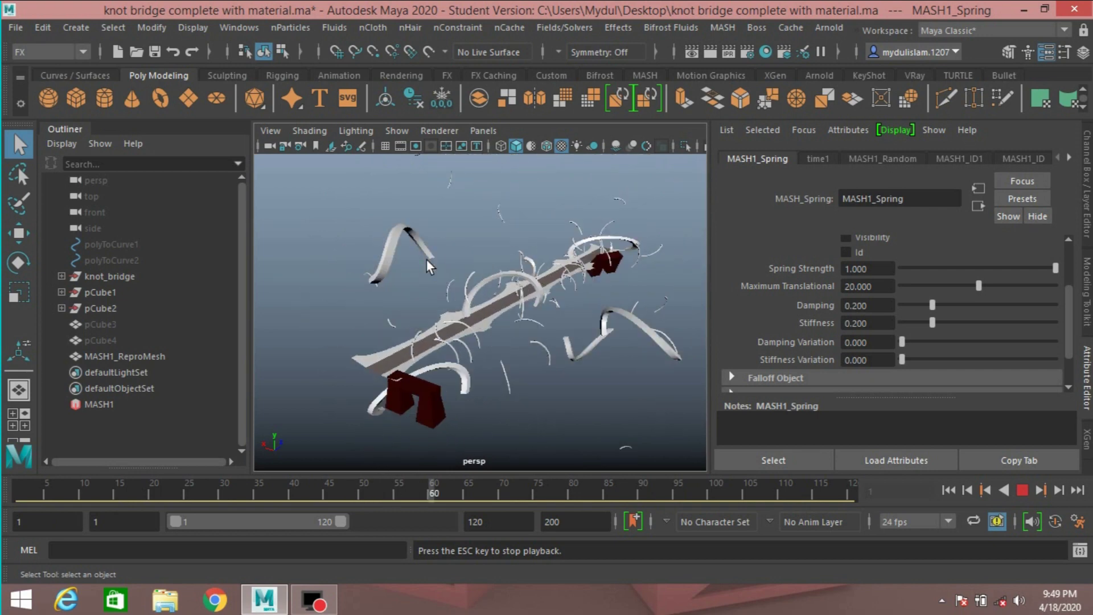
Stop at frame 1 and break the Random Strength connection on MASH1_Random, leaving 1.000
{"action": "left_click", "coordinate": [1017, 487]}
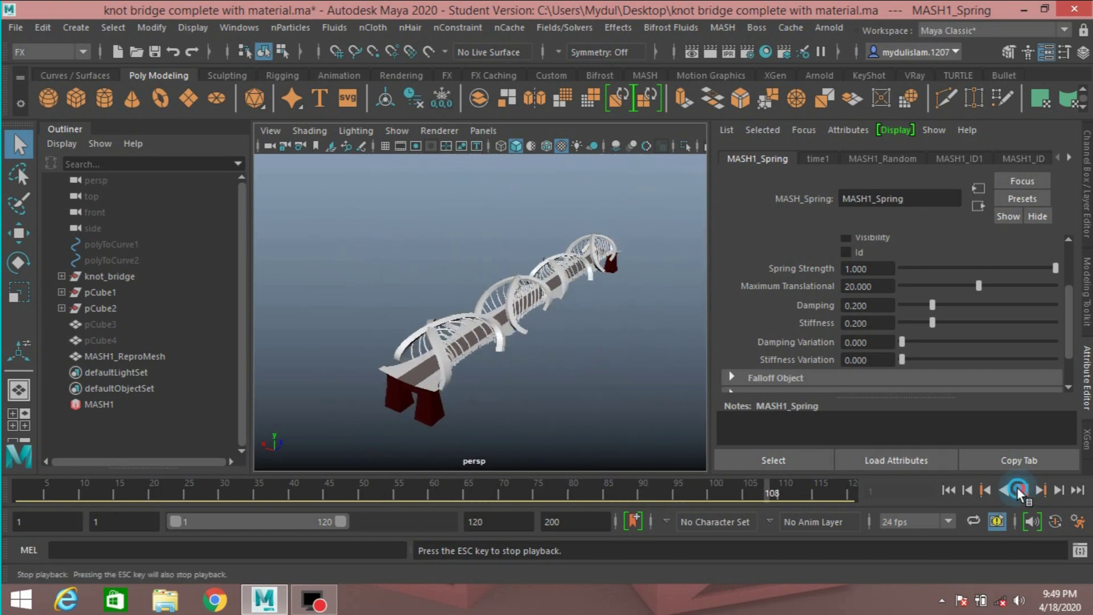
{"action": "left_click", "coordinate": [947, 490]}
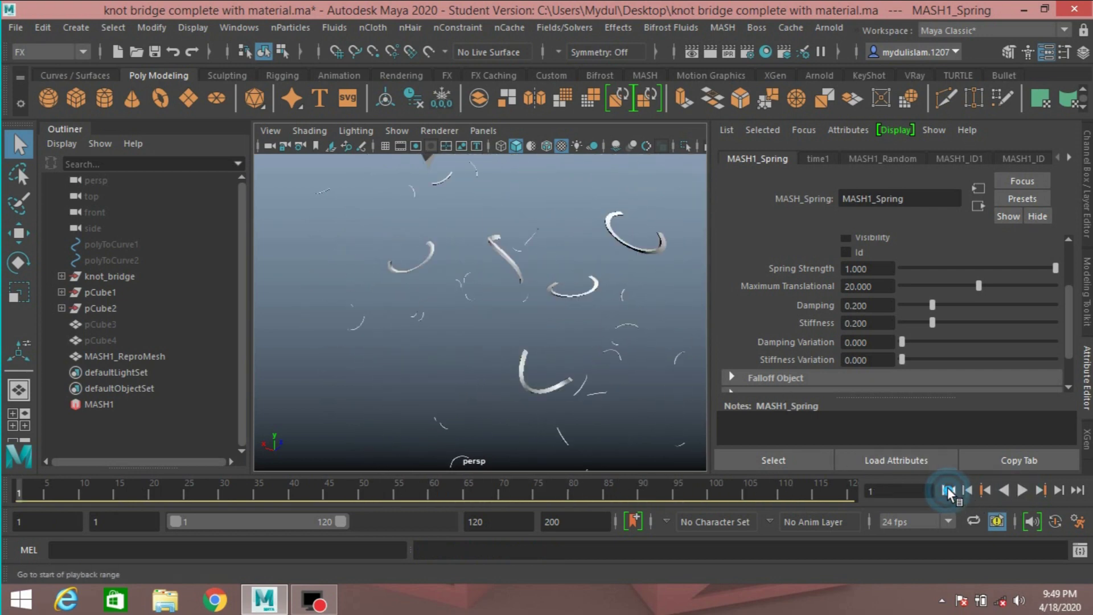
{"action": "left_click", "coordinate": [893, 160]}
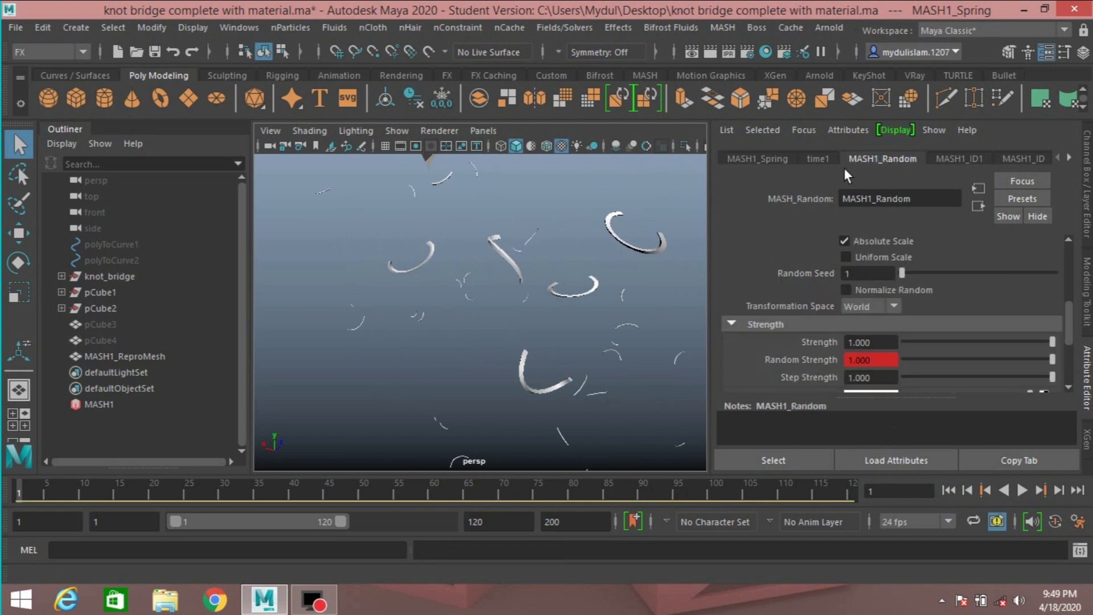
{"action": "right_click", "coordinate": [880, 359]}
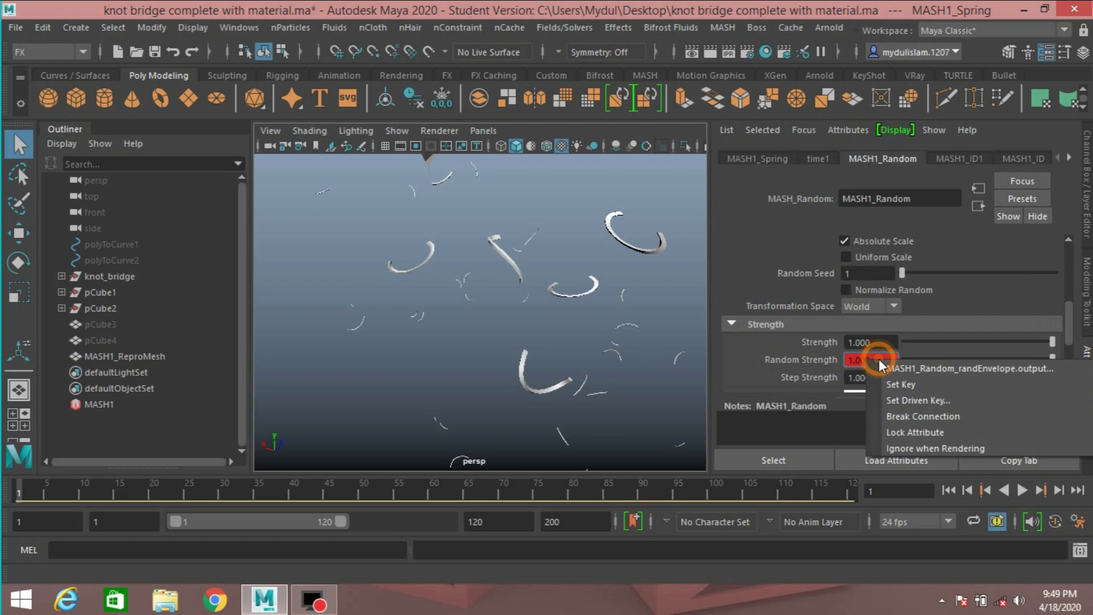
{"action": "left_click", "coordinate": [907, 416]}
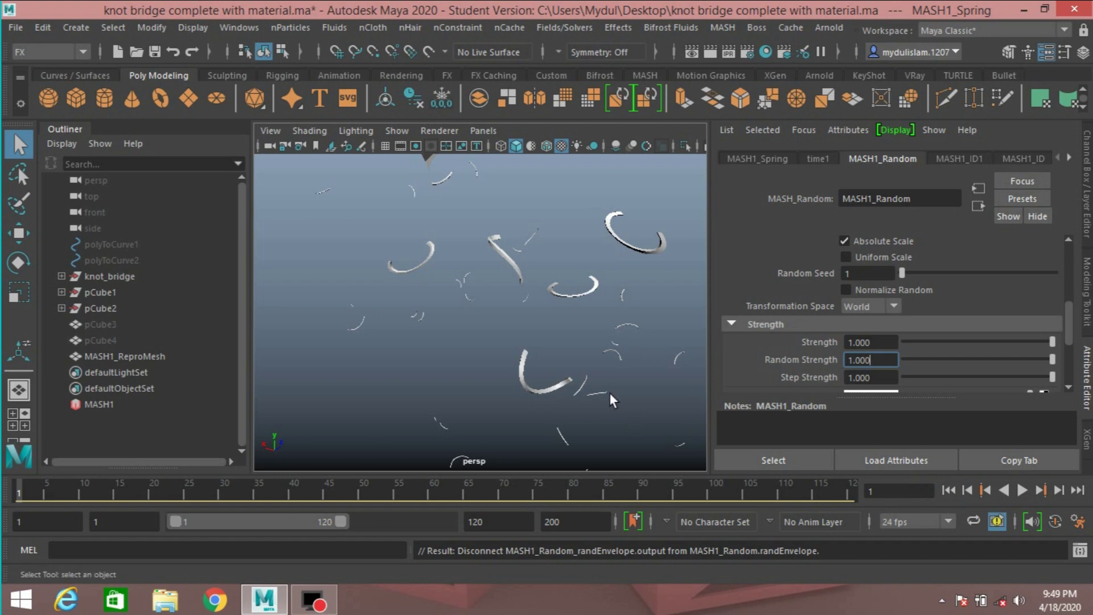
{"action": "right_click", "coordinate": [873, 361]}
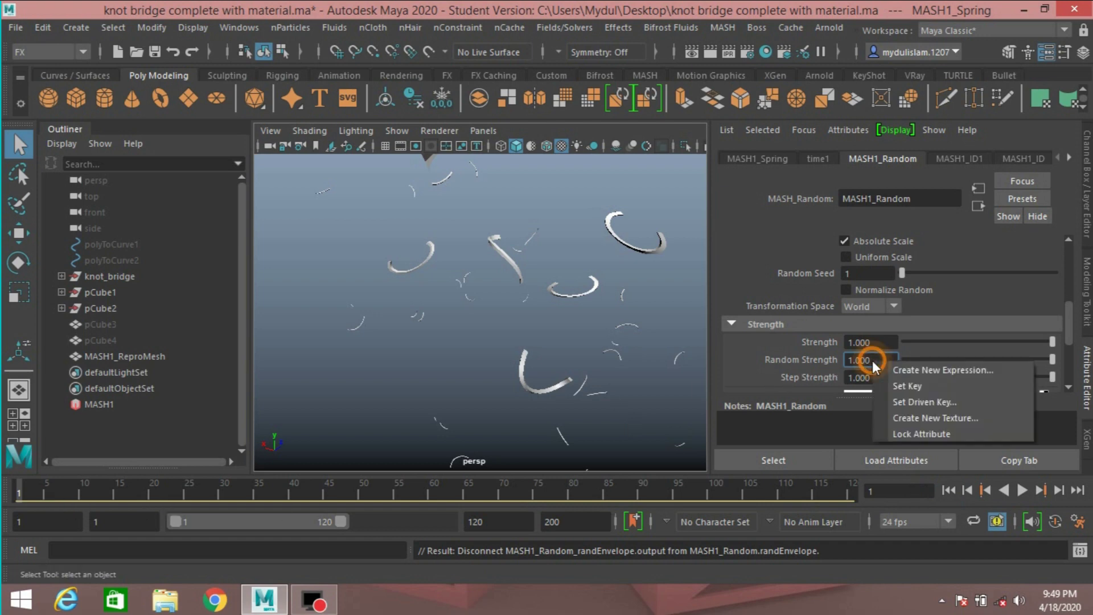
Key Random Strength at 1.000 on frame 1, then set it to 0.000 at frame 25
{"action": "left_click", "coordinate": [892, 385]}
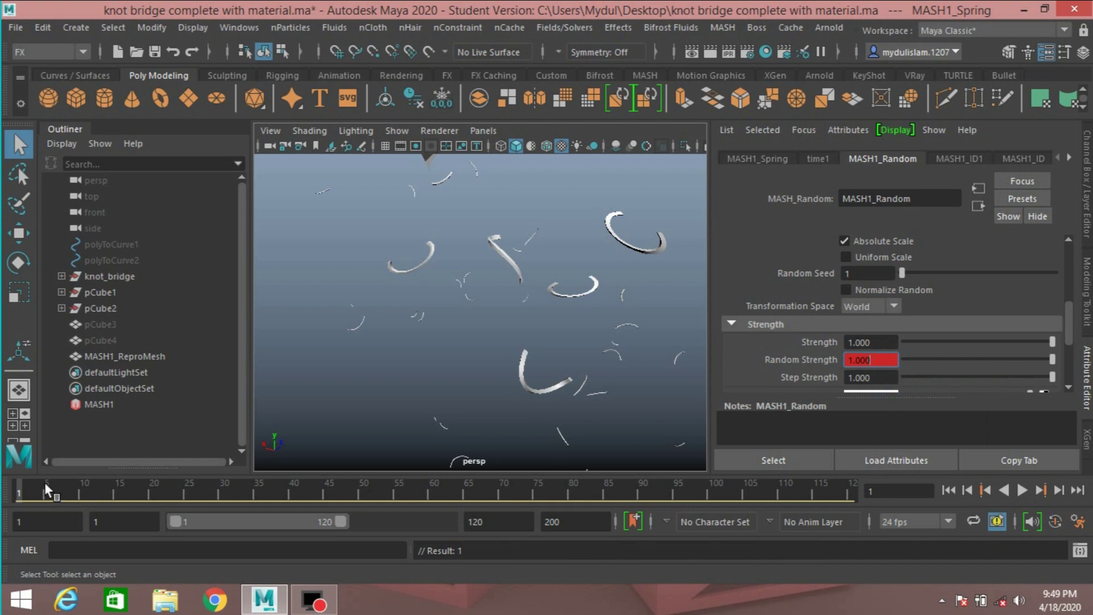
{"action": "key", "text": "alt+v"}
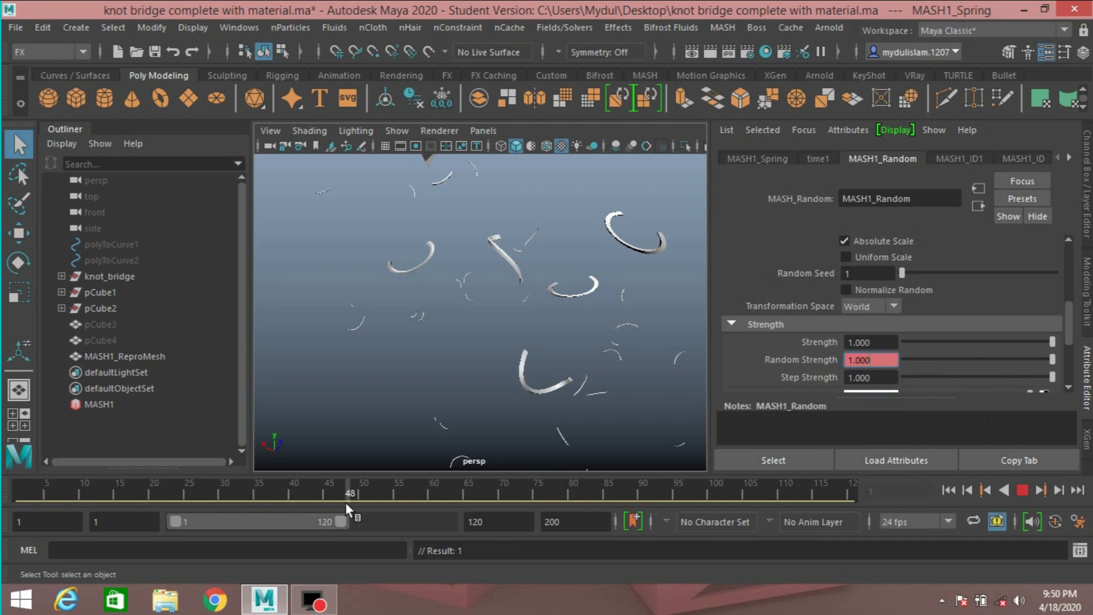
{"action": "left_click", "coordinate": [361, 504]}
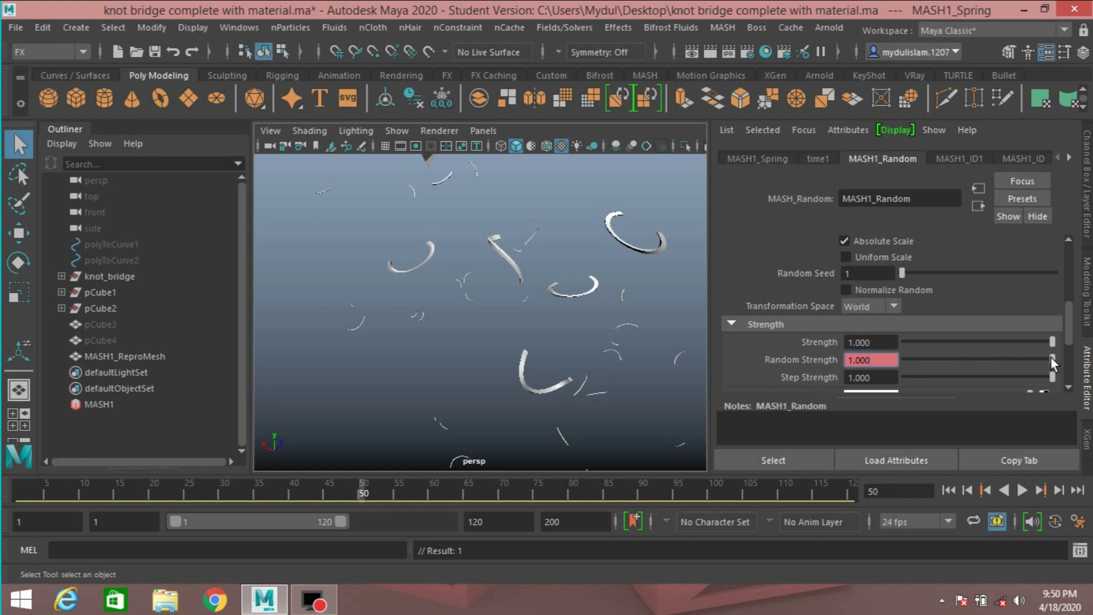
{"action": "left_click_drag", "start_coordinate": [1050, 356], "coordinate": [940, 370]}
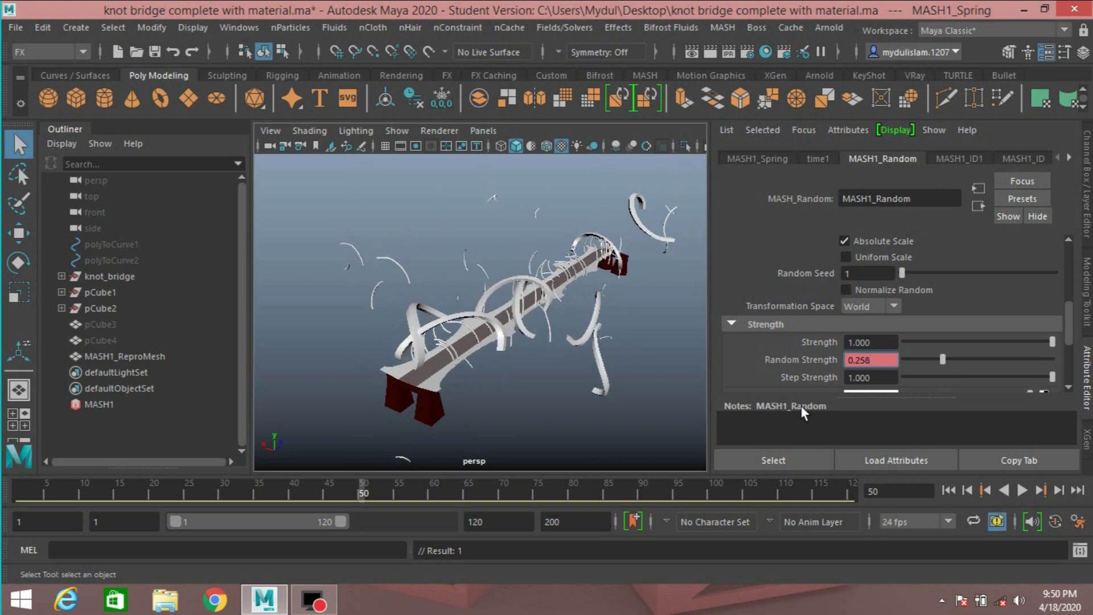
{"action": "left_click_drag", "start_coordinate": [355, 486], "coordinate": [302, 484]}
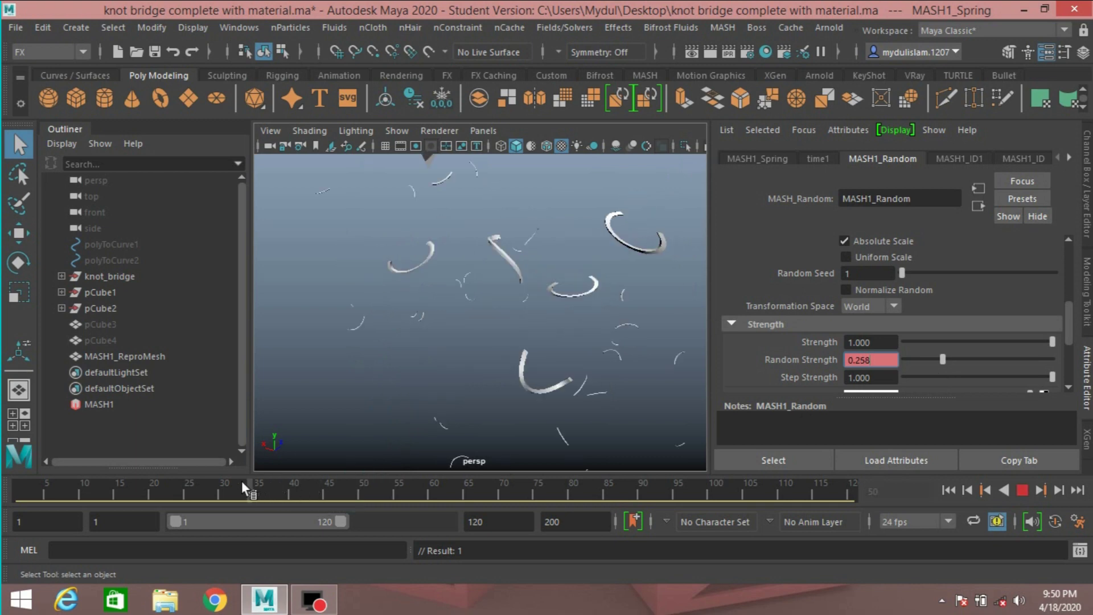
{"action": "left_click_drag", "start_coordinate": [183, 480], "coordinate": [183, 480]}
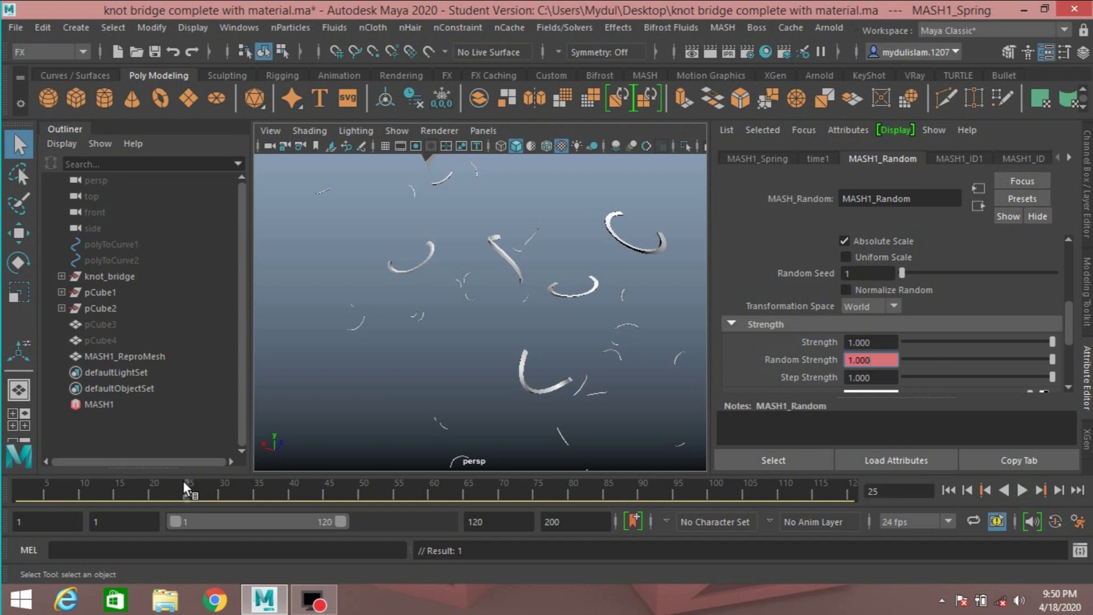
{"action": "left_click_drag", "start_coordinate": [1051, 359], "coordinate": [887, 366]}
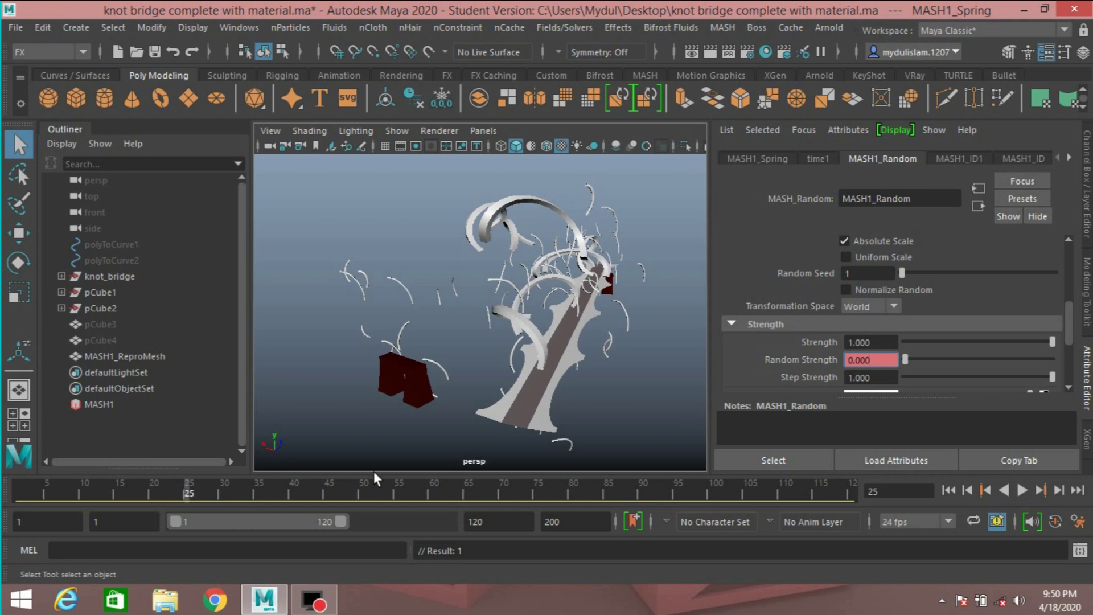
Stop playback near frame 25 and lower Random Strength to 0.000 as a test
{"action": "left_click", "coordinate": [945, 490]}
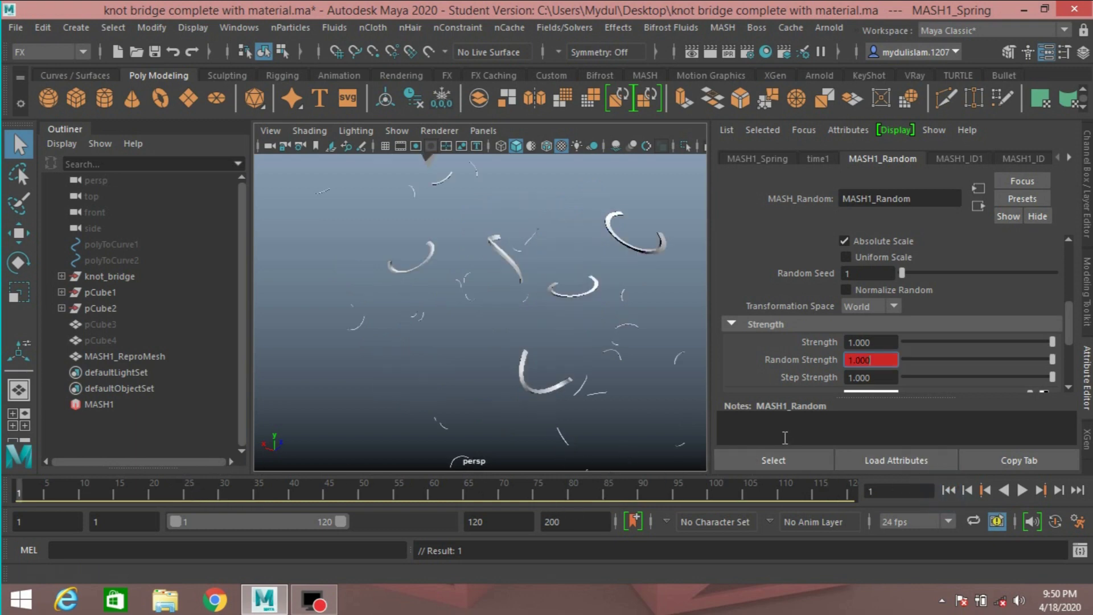
{"action": "key", "text": "alt+v"}
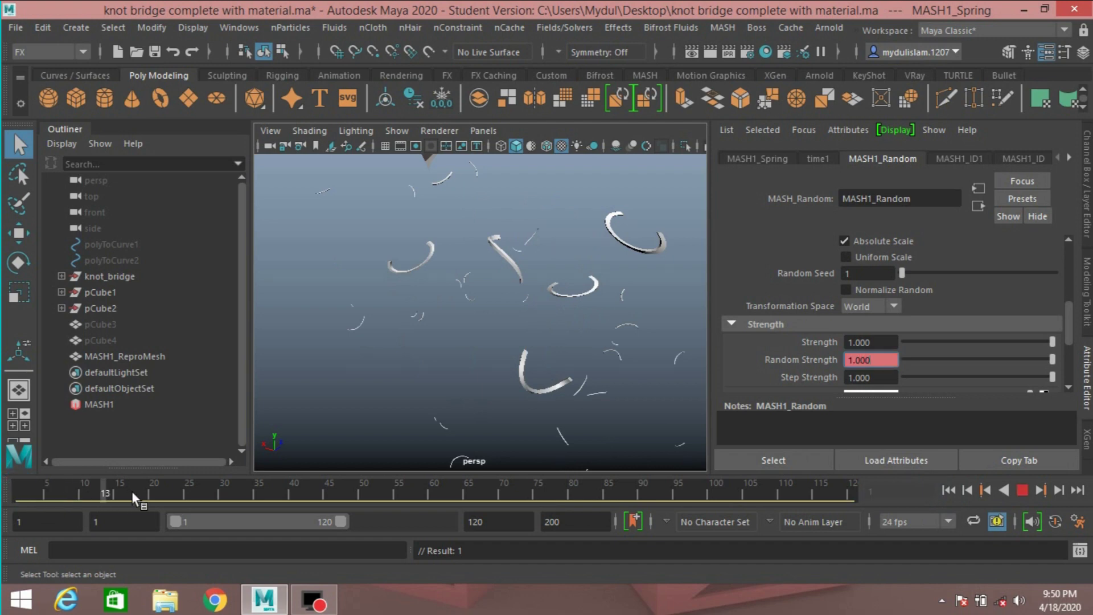
{"action": "left_click", "coordinate": [186, 492]}
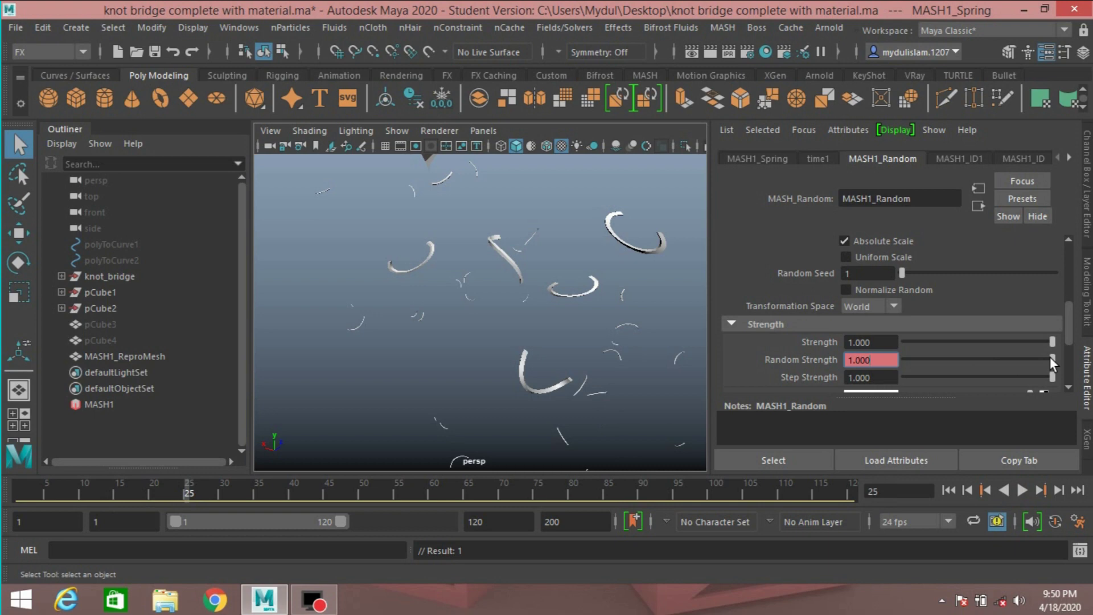
{"action": "left_click_drag", "start_coordinate": [1050, 360], "coordinate": [858, 368]}
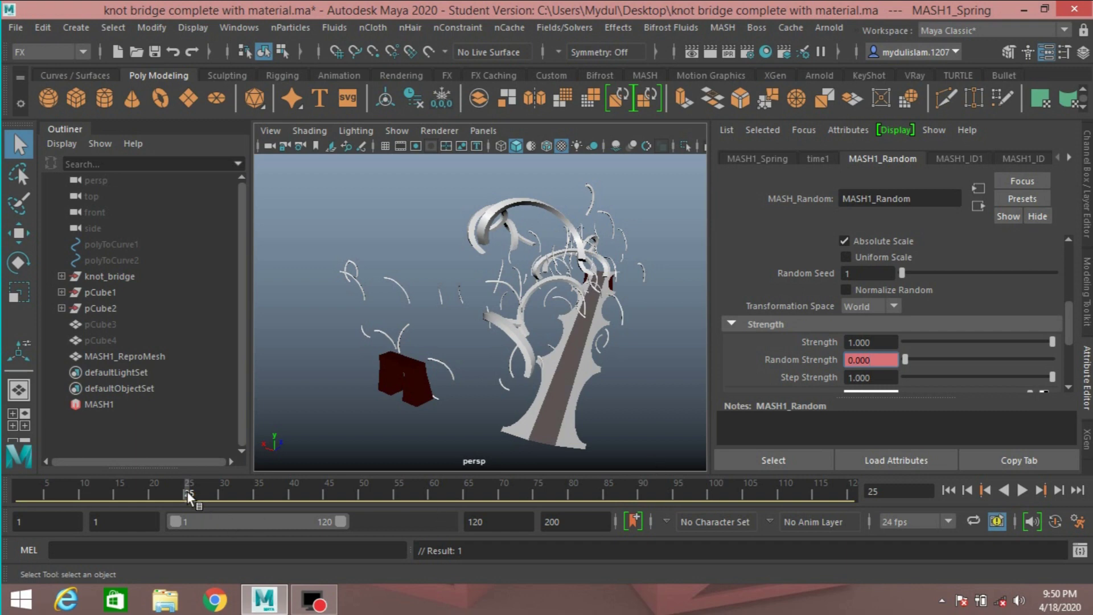
{"action": "key", "text": "alt+v"}
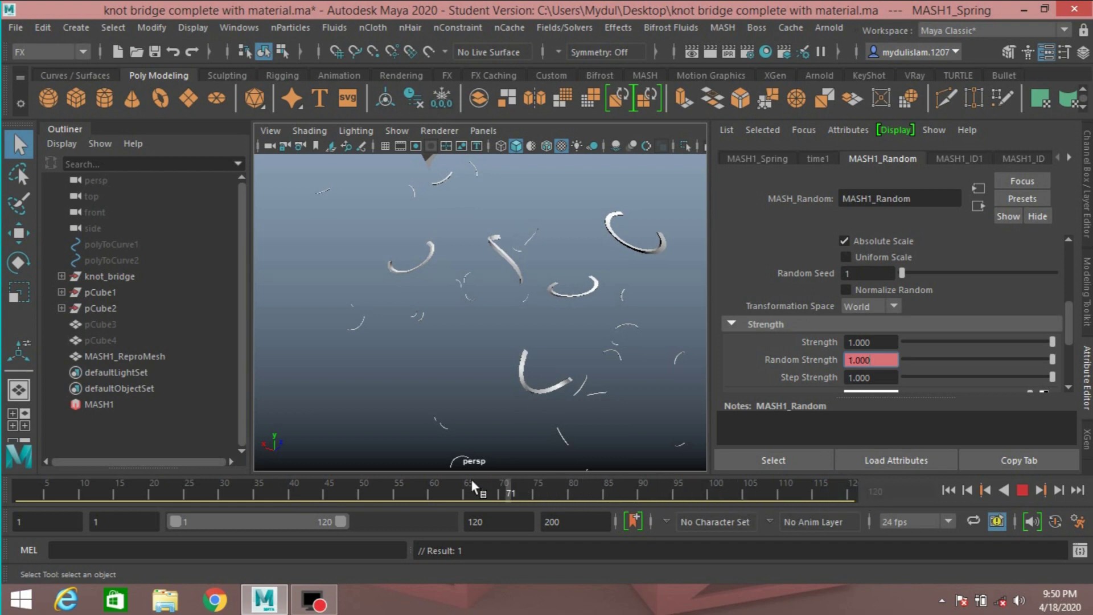
Key Random Strength at 0 on frame 50 so the pieces assemble into the bridge
{"action": "left_click_drag", "start_coordinate": [291, 477], "coordinate": [247, 483]}
{"action": "left_click", "coordinate": [360, 485]}
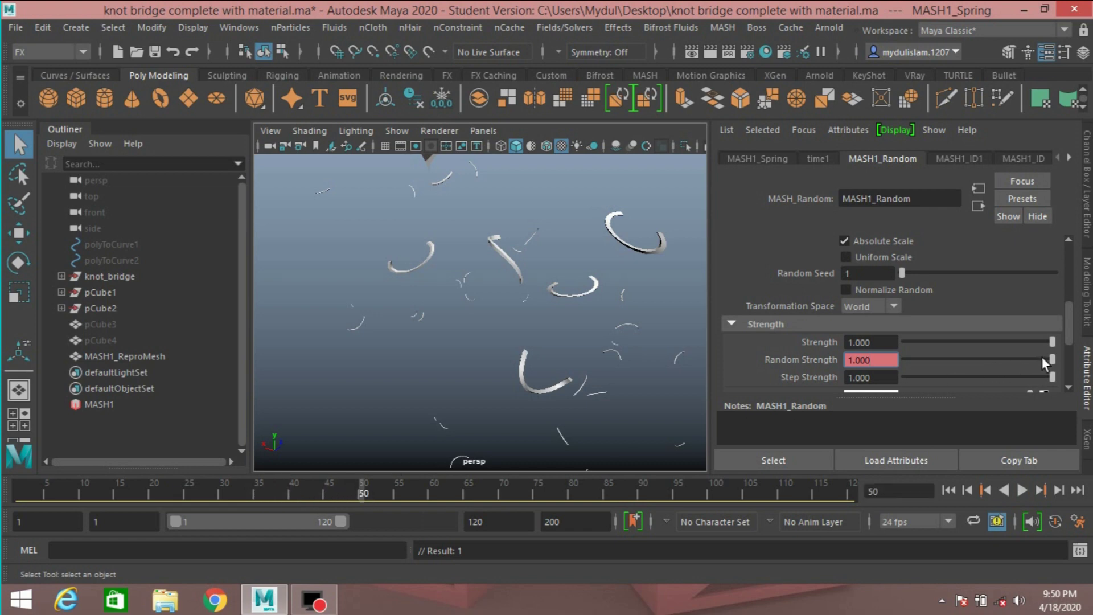
{"action": "left_click_drag", "start_coordinate": [1006, 369], "coordinate": [870, 389]}
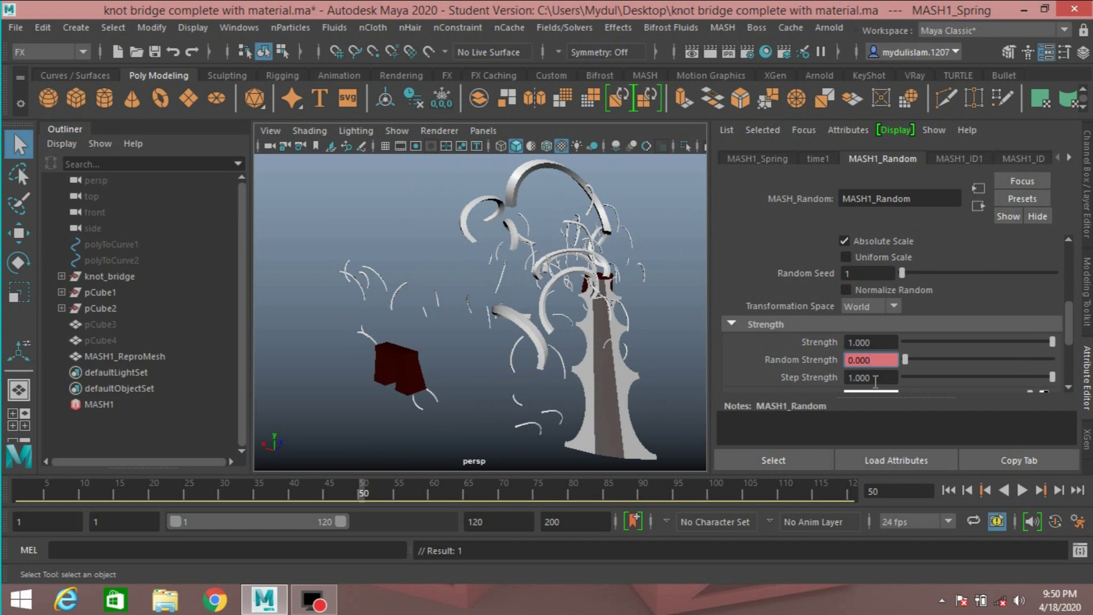
{"action": "right_click", "coordinate": [871, 360]}
{"action": "left_click", "coordinate": [892, 384]}
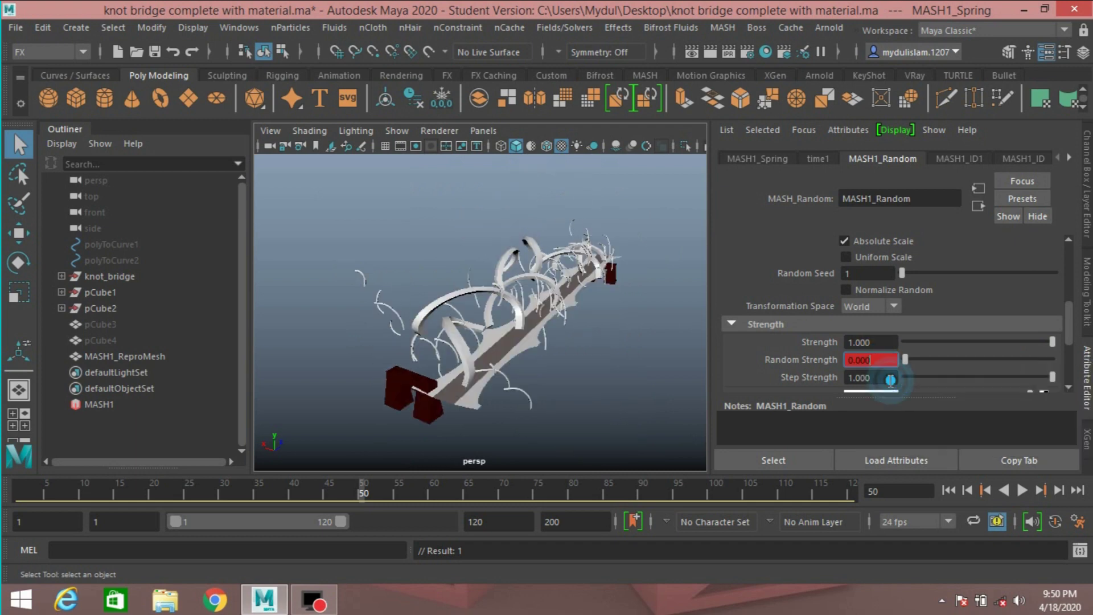
Play the animation from frame 1 and stop at frame 76 with the bridge complete
{"action": "left_click", "coordinate": [949, 490]}
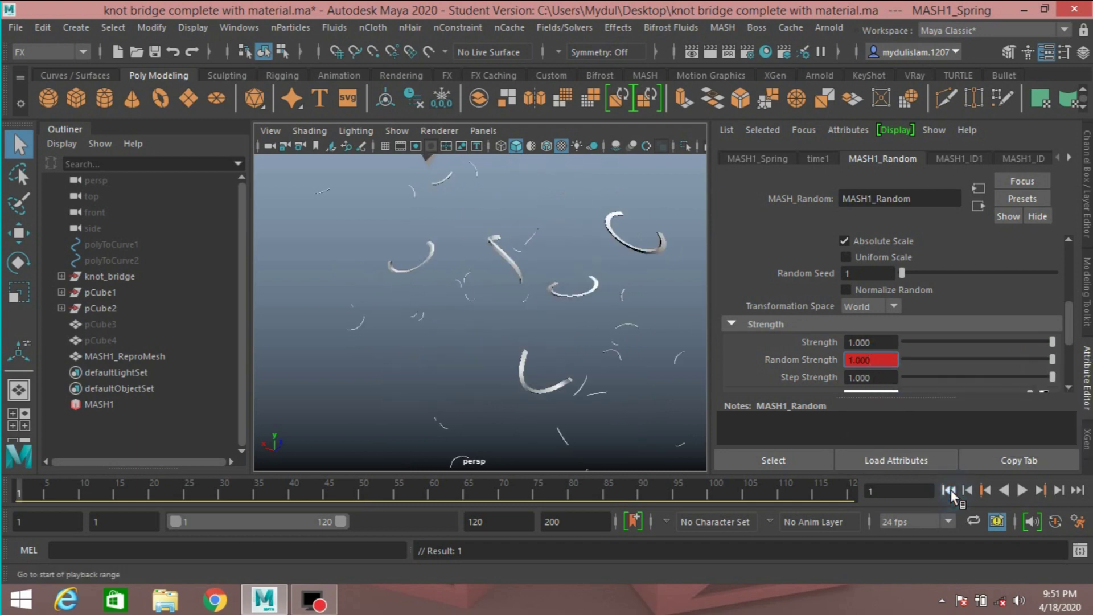
{"action": "left_click", "coordinate": [1018, 488]}
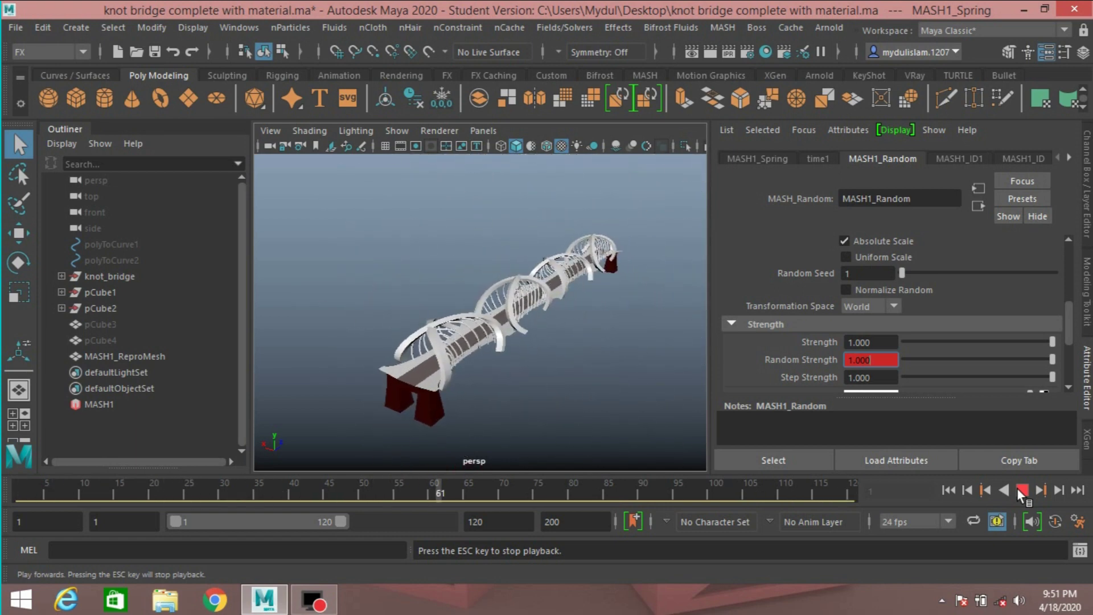
{"action": "left_click", "coordinate": [1017, 487]}
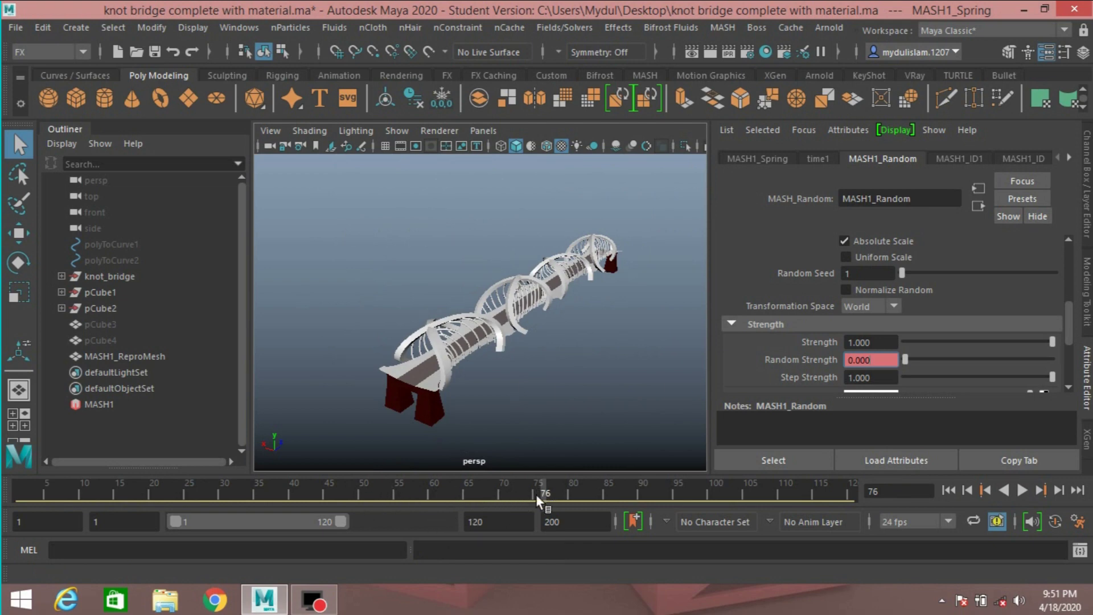
Key Random Strength at 0 on frame 75
{"action": "key", "text": "alt+v"}
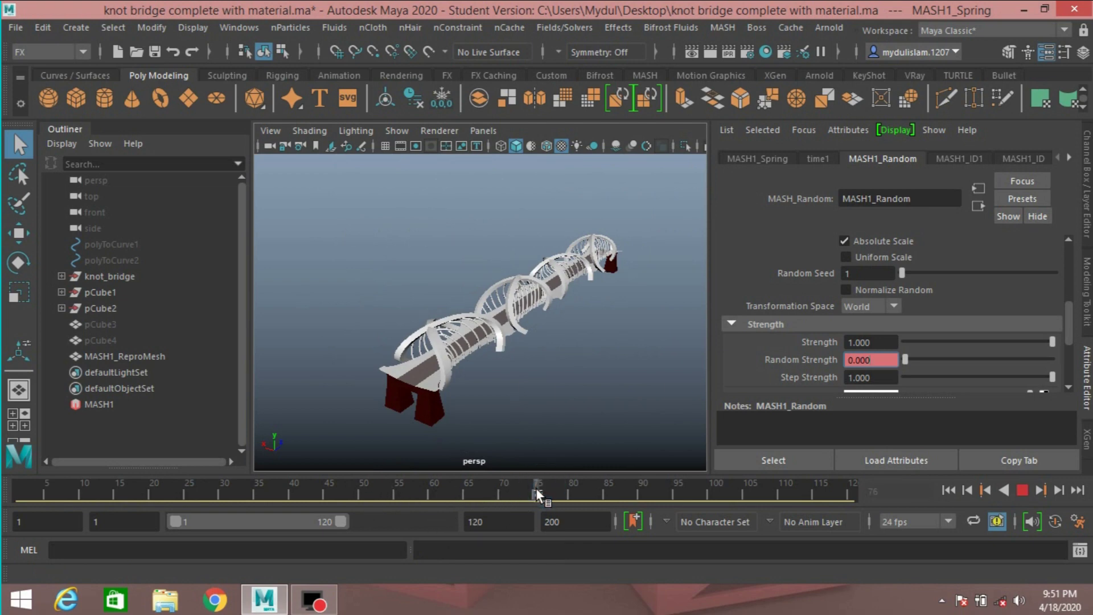
{"action": "left_click", "coordinate": [536, 487]}
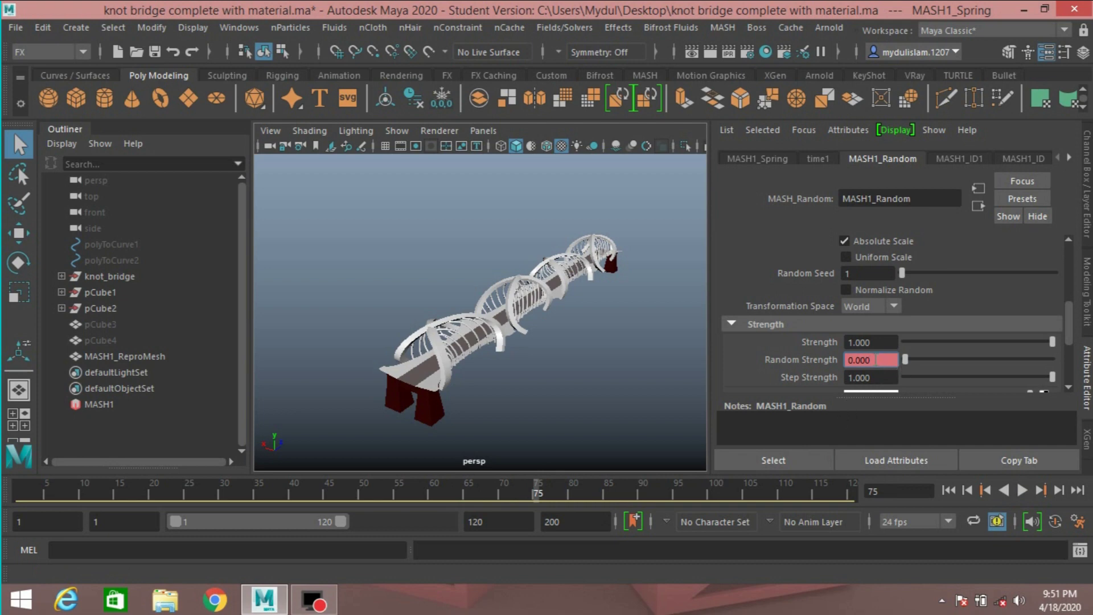
{"action": "right_click", "coordinate": [876, 359]}
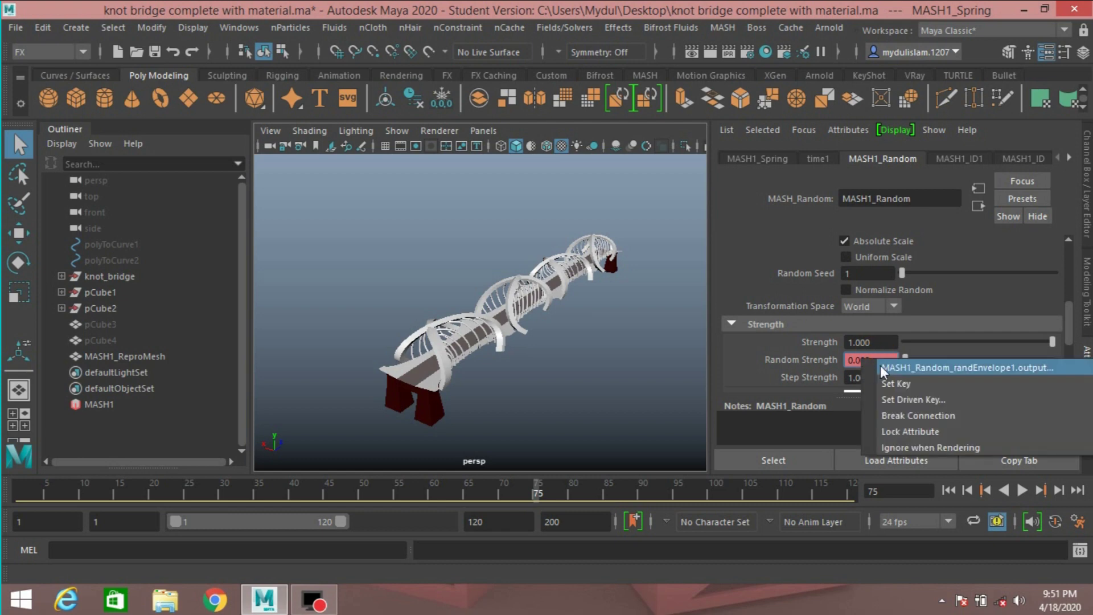
{"action": "left_click", "coordinate": [886, 377]}
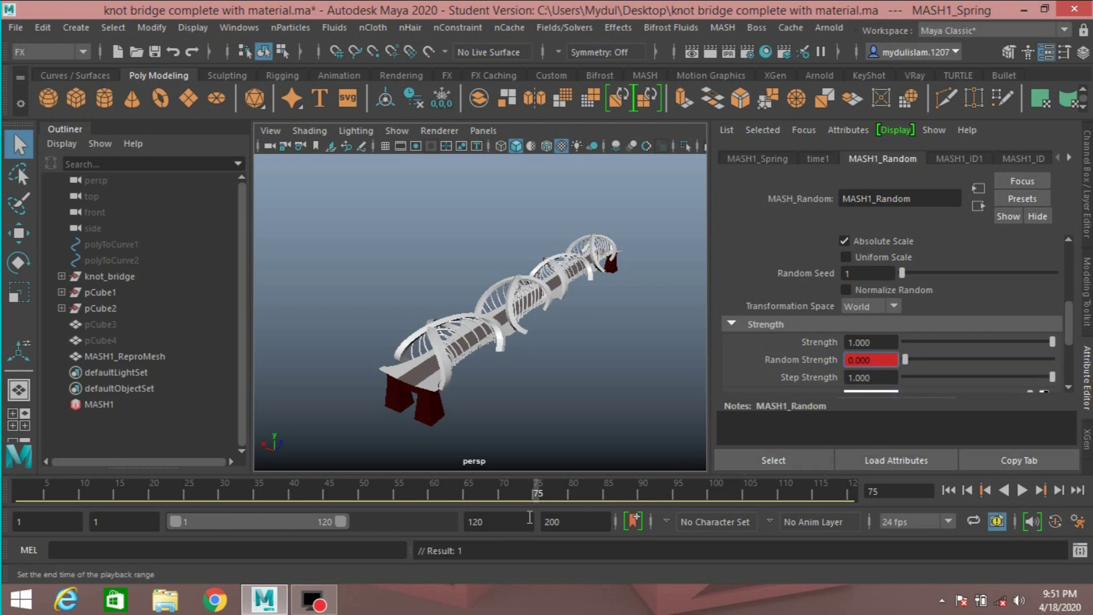
Raise Random Strength to 1 and key it on frame 100 to scatter the pieces
{"action": "key", "text": "alt+v"}
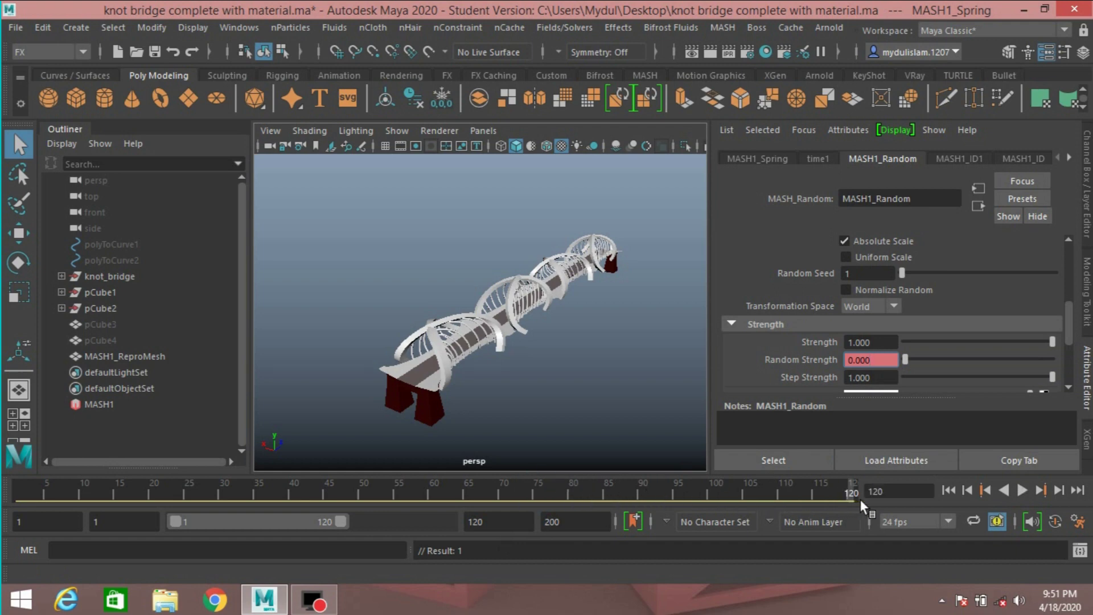
{"action": "left_click_drag", "start_coordinate": [905, 360], "coordinate": [1071, 376]}
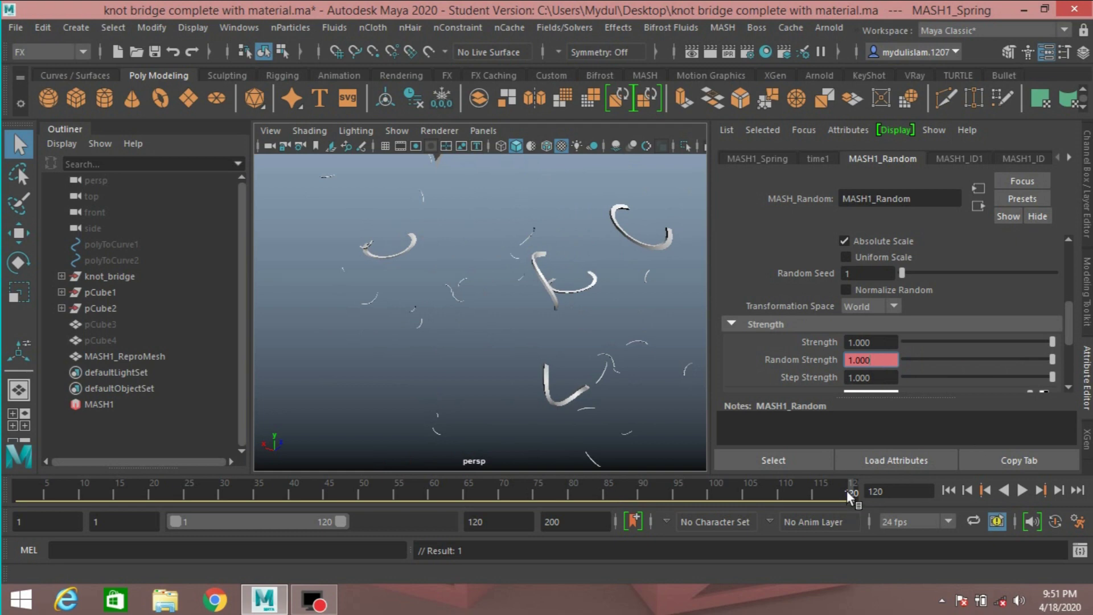
{"action": "key", "text": "alt+v"}
{"action": "left_click", "coordinate": [769, 493]}
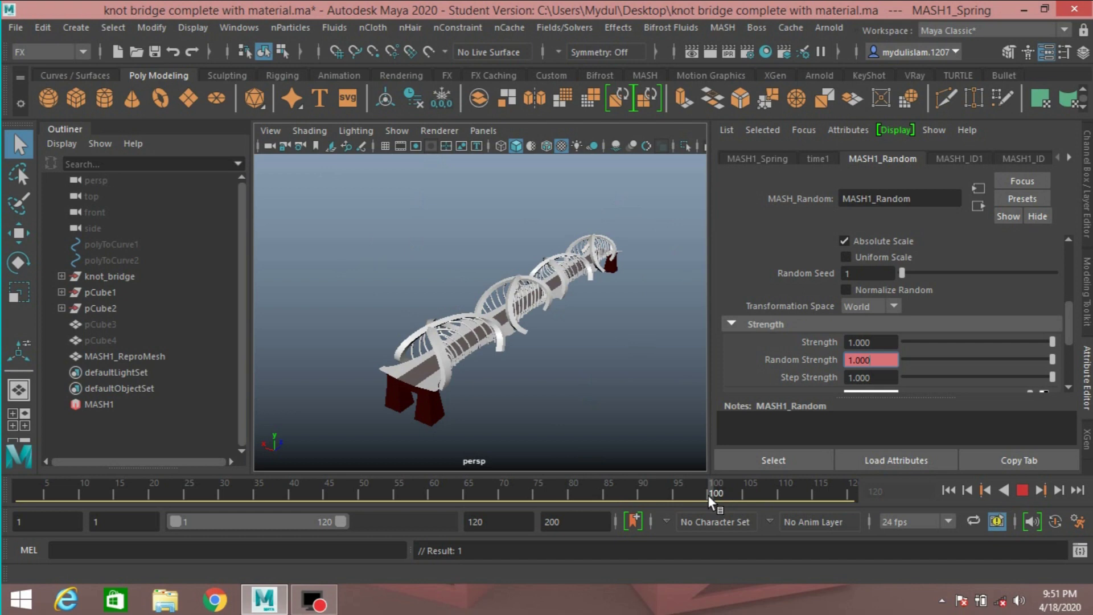
{"action": "key", "text": "alt+v"}
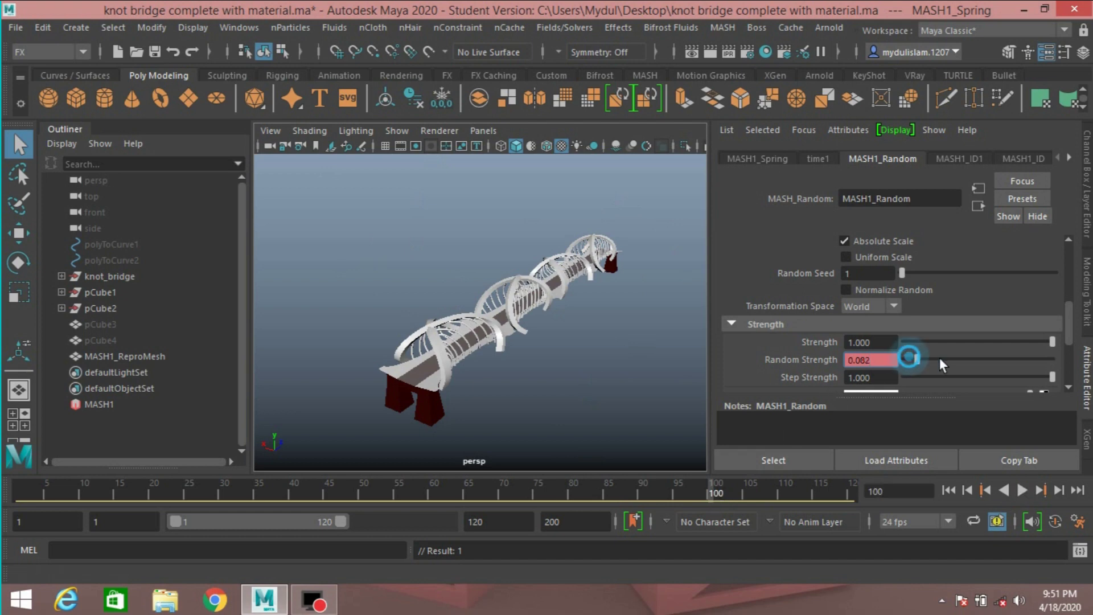
{"action": "left_click_drag", "start_coordinate": [905, 358], "coordinate": [1065, 359]}
{"action": "right_click", "coordinate": [879, 360]}
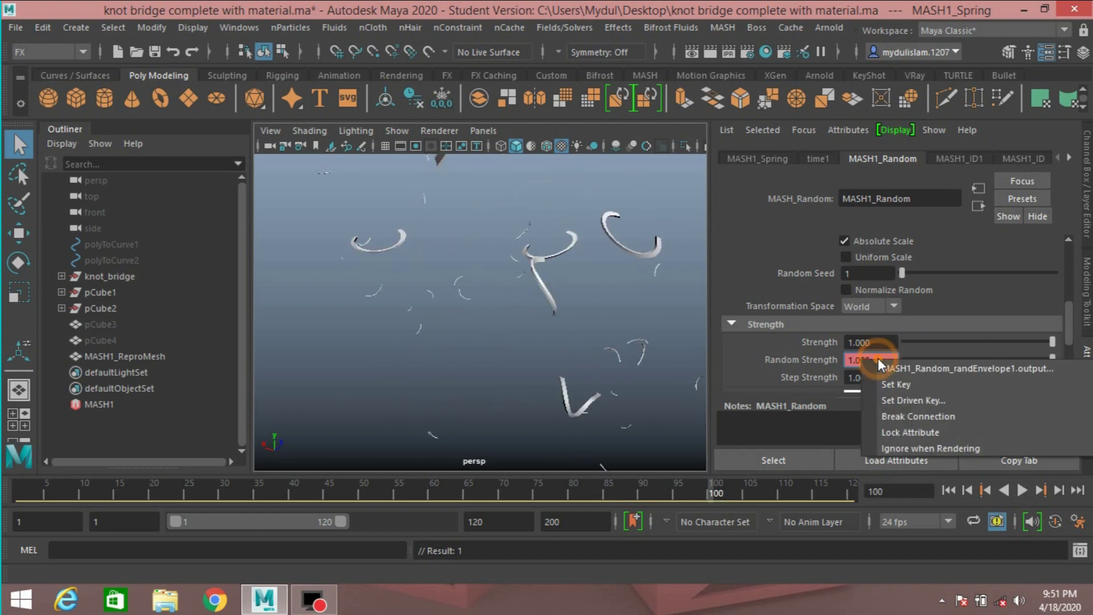
{"action": "left_click", "coordinate": [894, 384]}
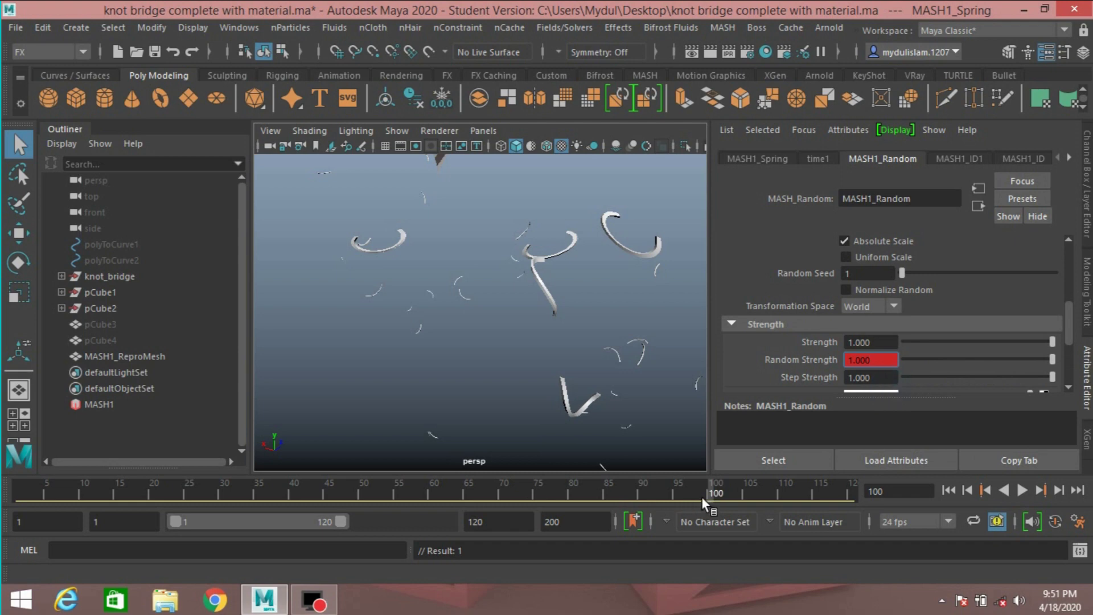
Set Random Strength back to 0 and key it on frame 120
{"action": "key", "text": "alt+v"}
{"action": "key", "text": "alt+v"}
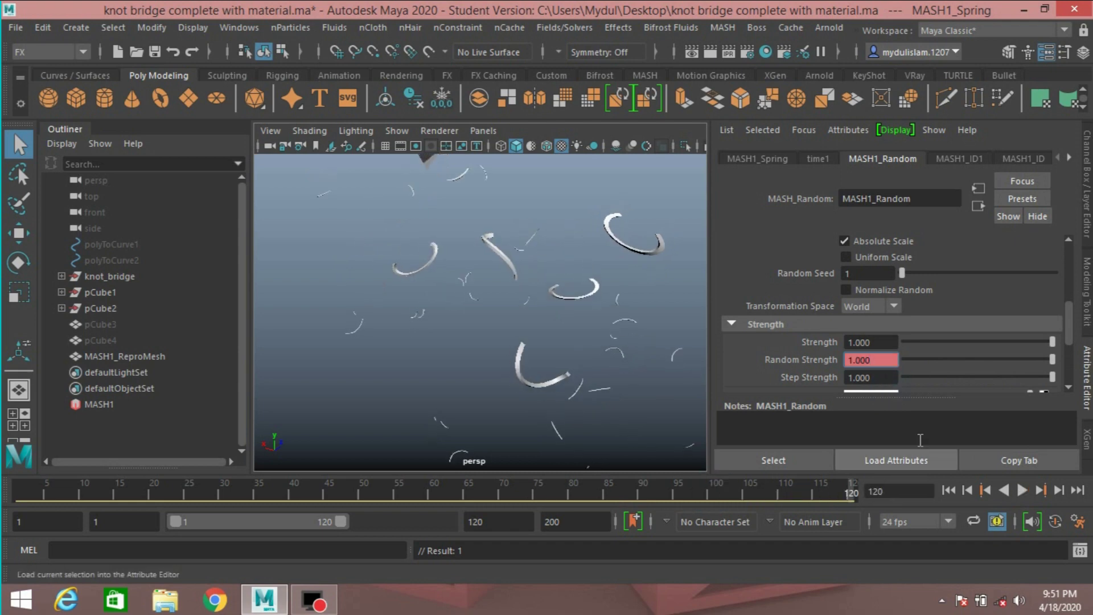
{"action": "left_click_drag", "start_coordinate": [1051, 358], "coordinate": [932, 360]}
{"action": "type", "text": "0"}
{"action": "key", "text": "Return"}
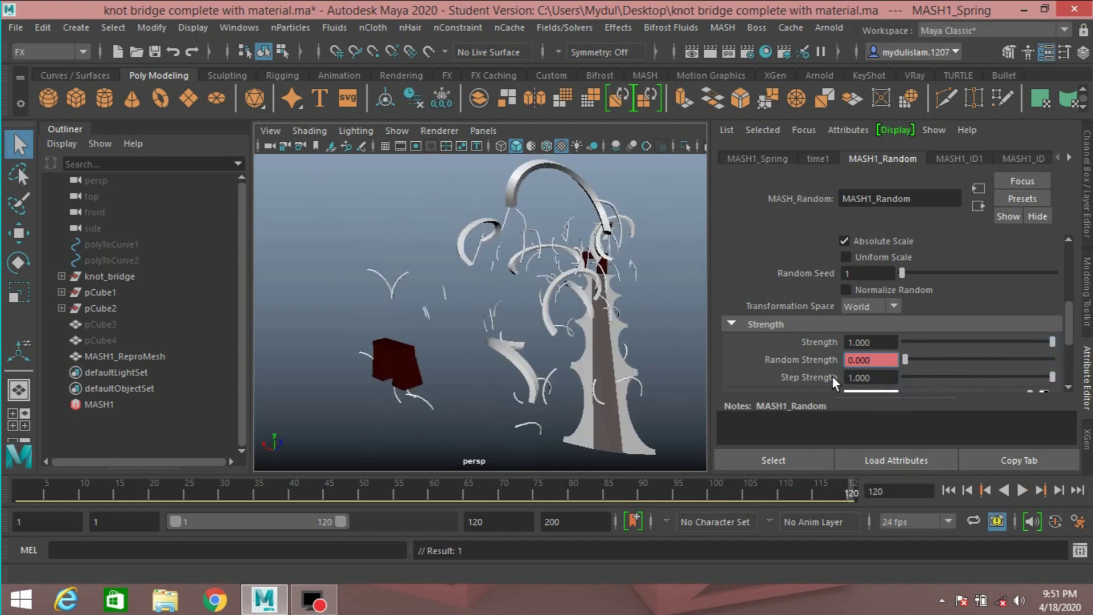
{"action": "right_click", "coordinate": [874, 361]}
{"action": "left_click", "coordinate": [894, 384]}
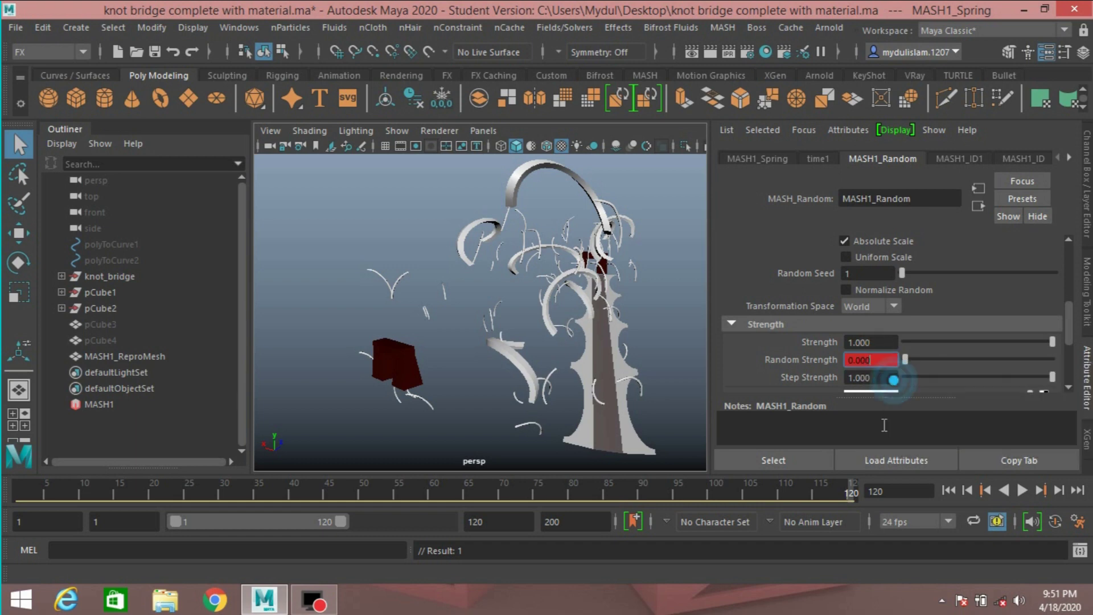
Play the animation from the start, then change the playback end time from 120 to 130
{"action": "left_click", "coordinate": [948, 491]}
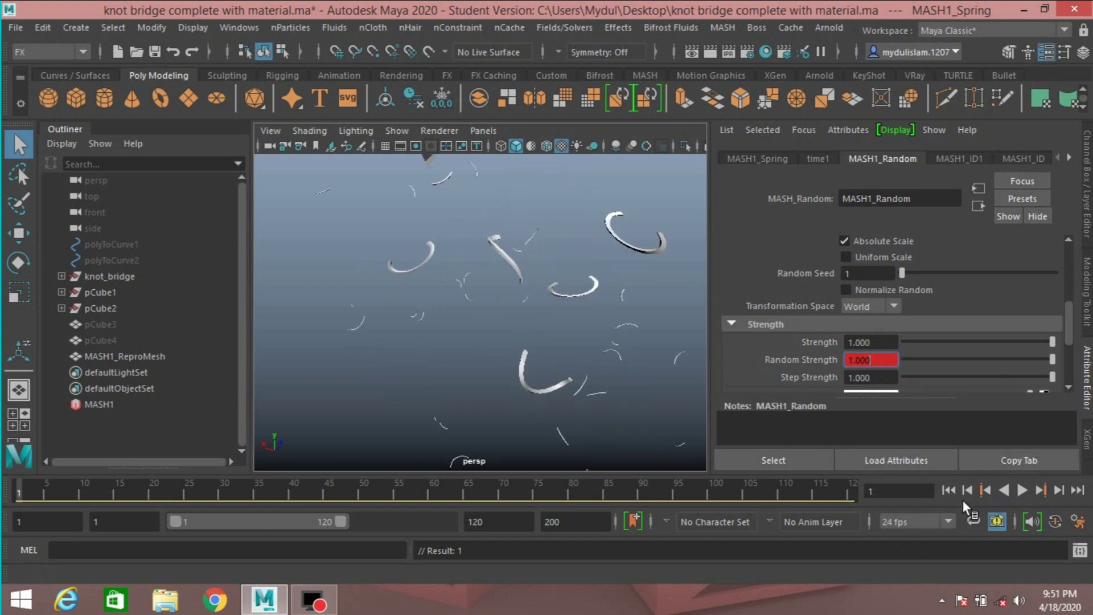
{"action": "left_click", "coordinate": [1019, 490]}
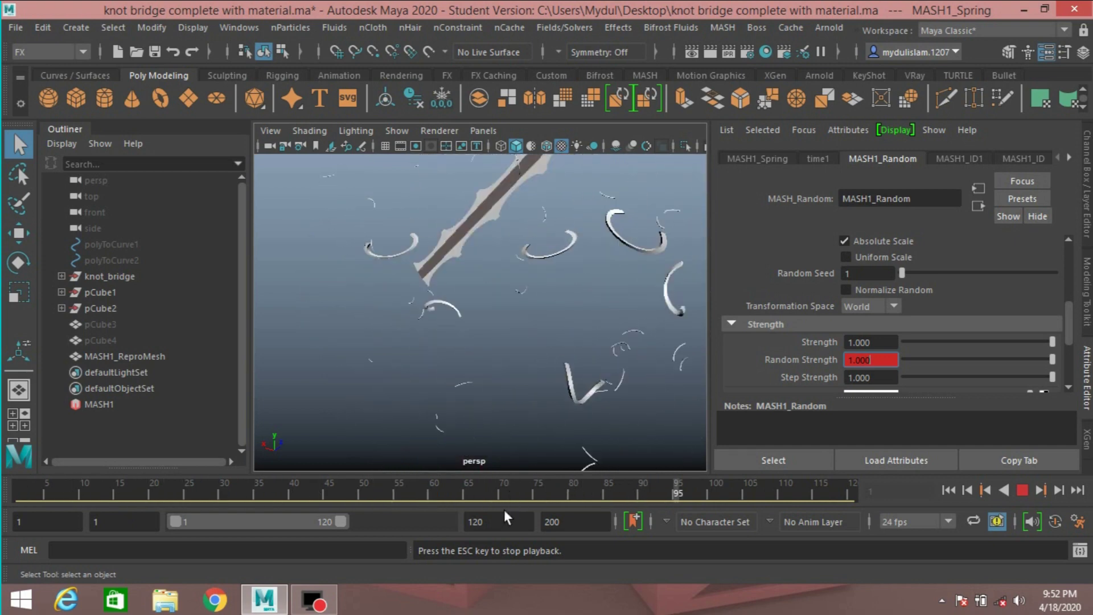
{"action": "left_click_drag", "start_coordinate": [501, 522], "coordinate": [468, 524]}
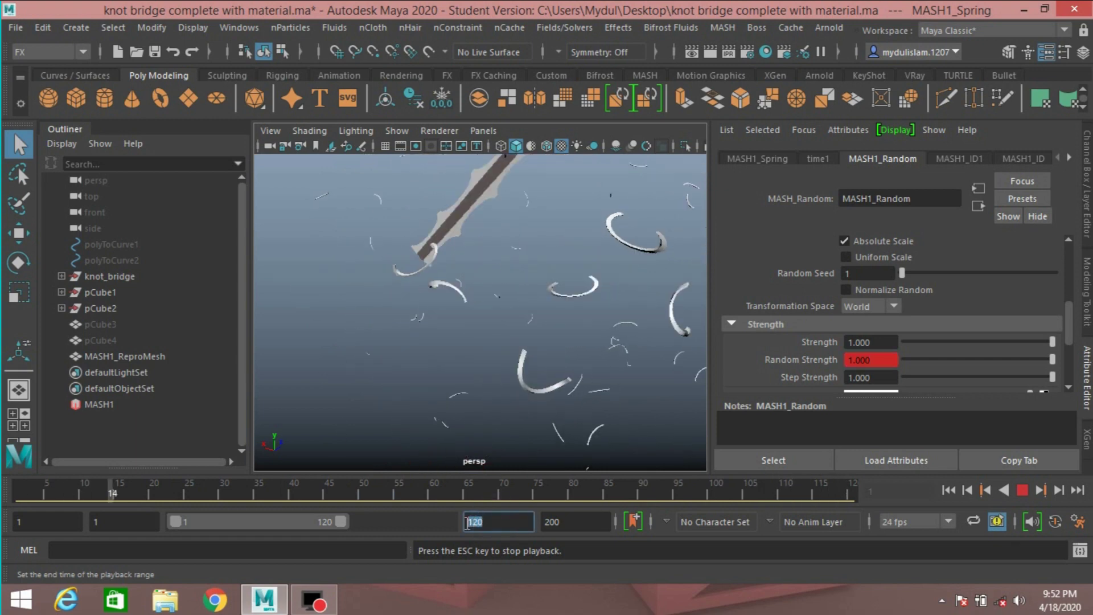
{"action": "type", "text": "13"}
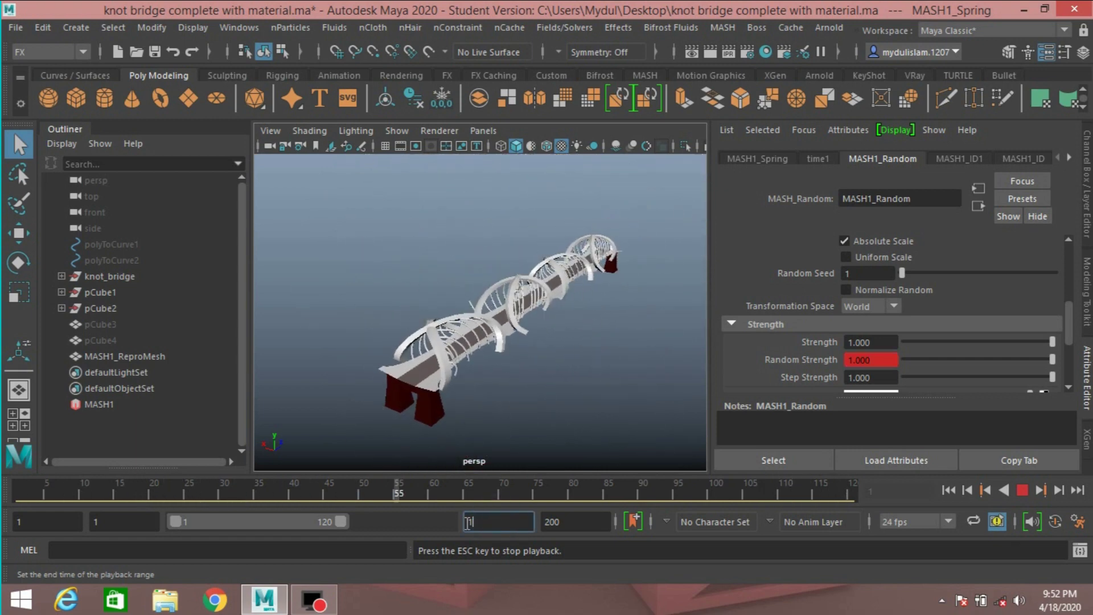